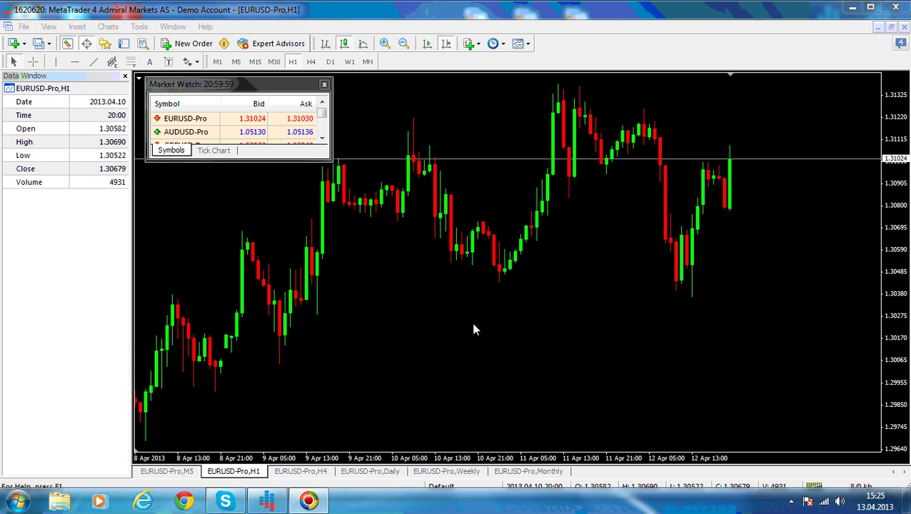
Permanently dismiss the Windows colour-scheme prompt that interrupts the Insert menu.
click(77, 26)
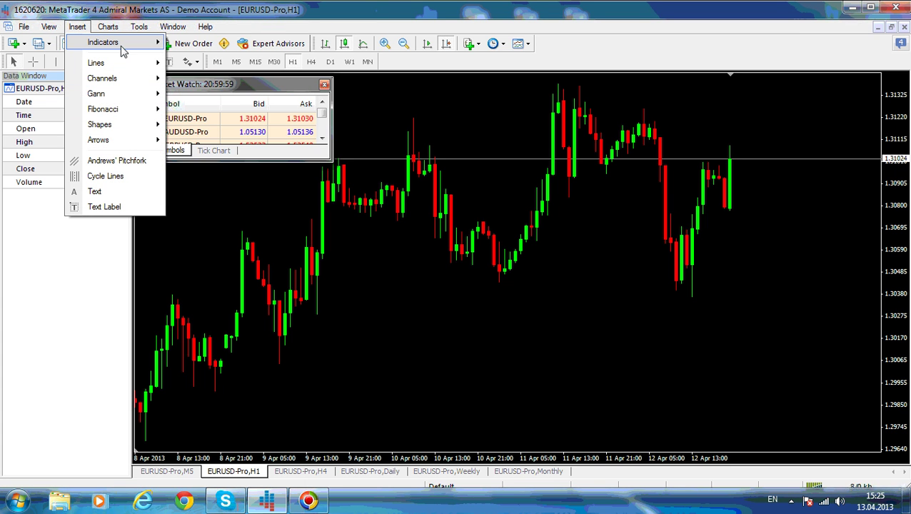
mouse_move(123, 47)
mouse_move(251, 158)
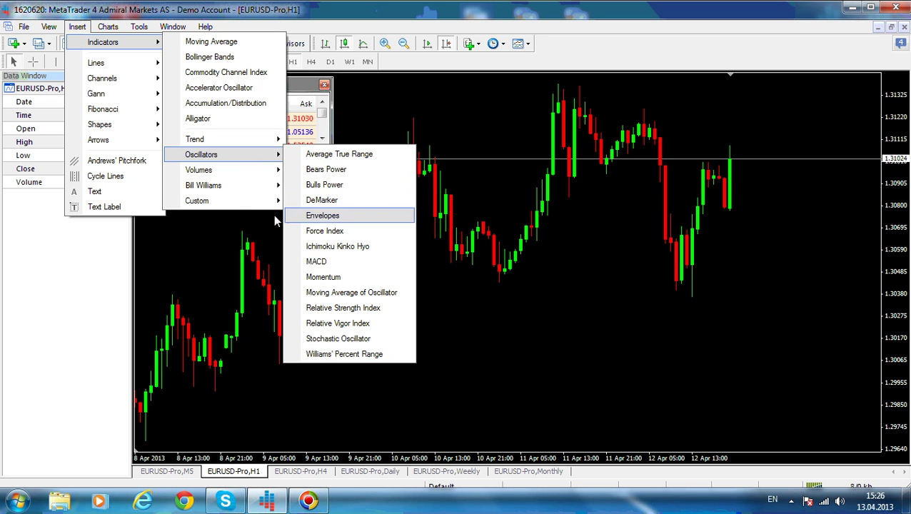
mouse_move(238, 206)
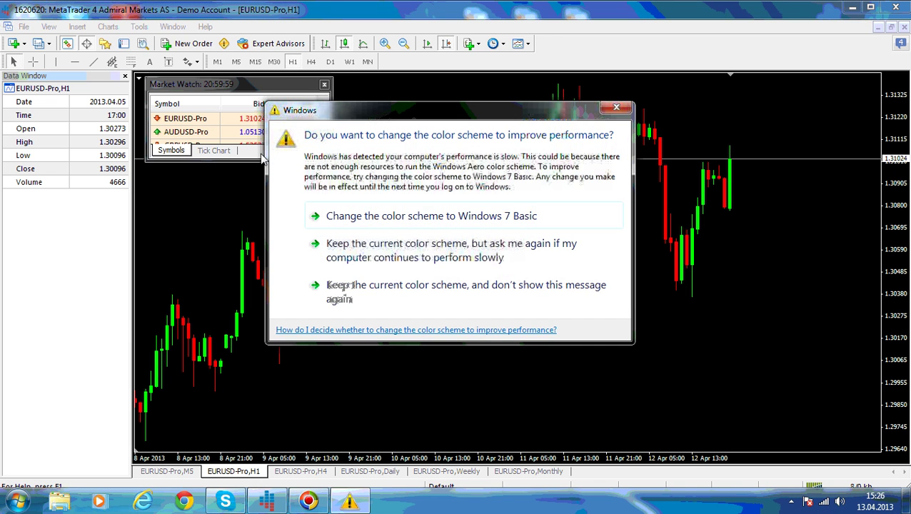
click(615, 285)
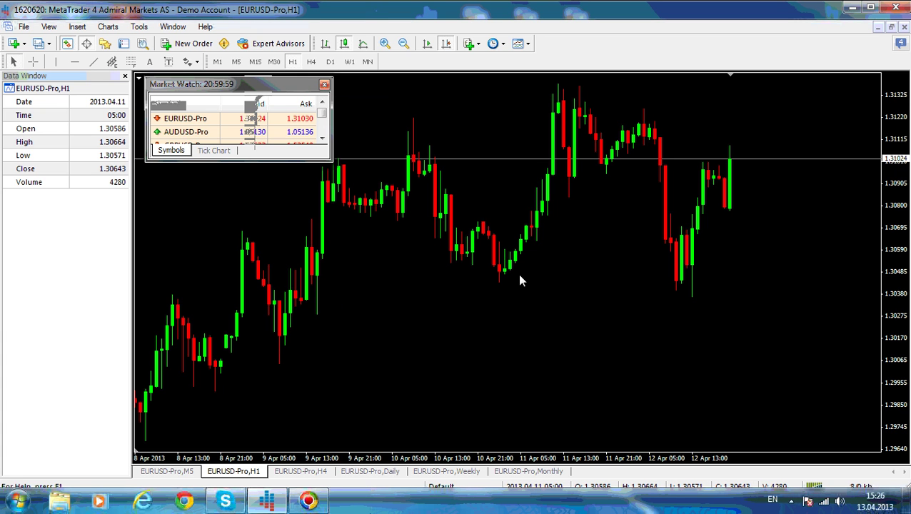
Add Williams' Percent Range with period 14 and -20/-80 levels in its own subwindow.
click(77, 27)
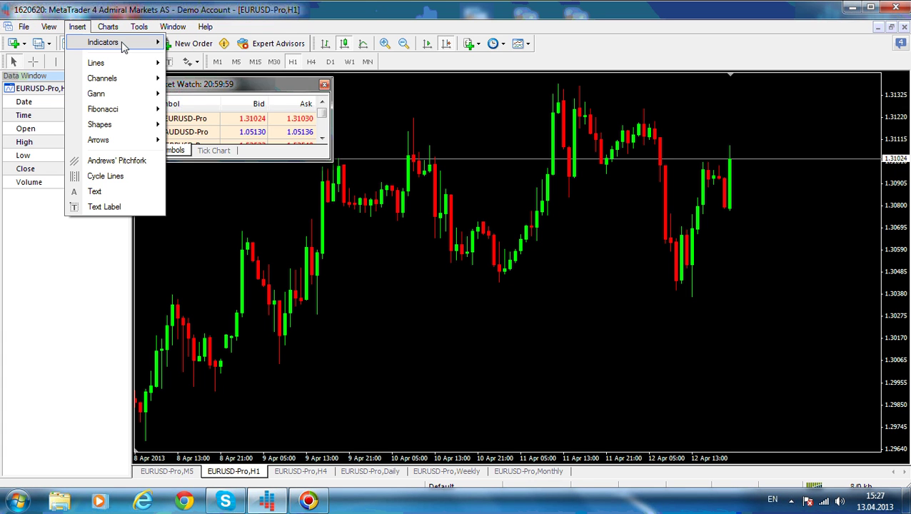
mouse_move(122, 43)
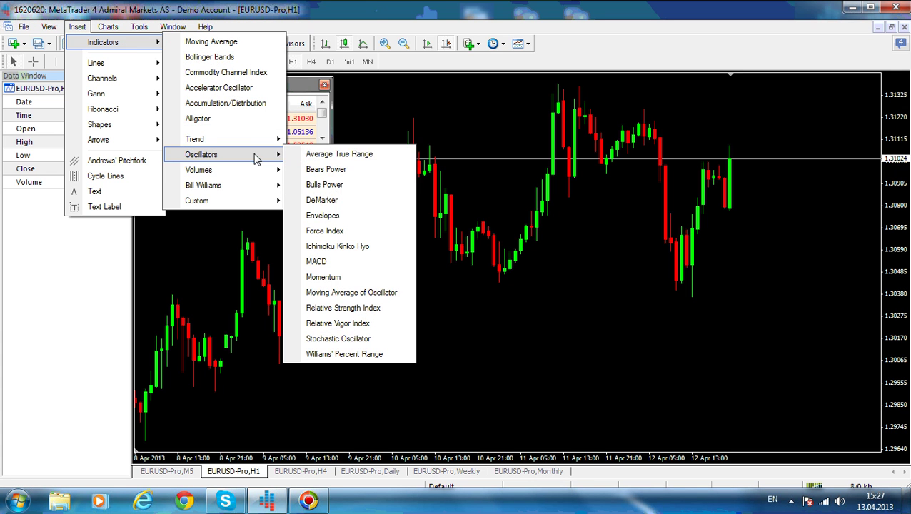
click(363, 353)
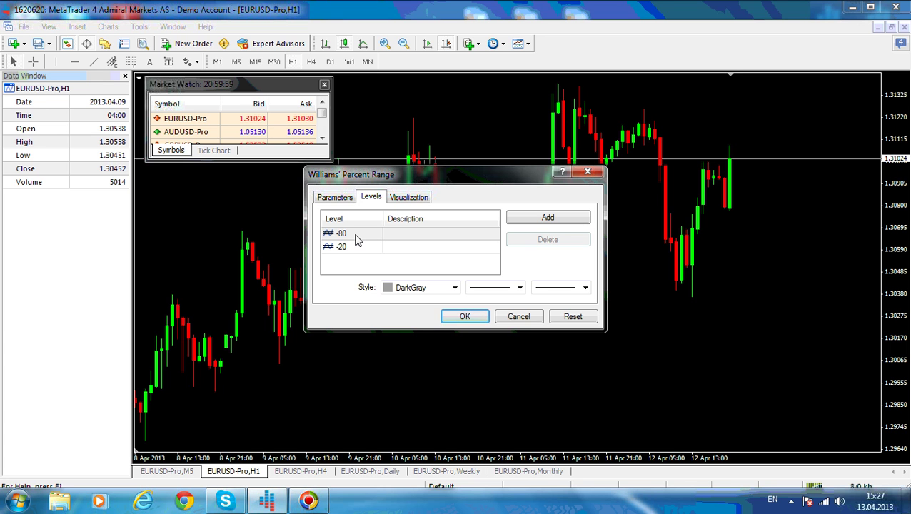
click(337, 197)
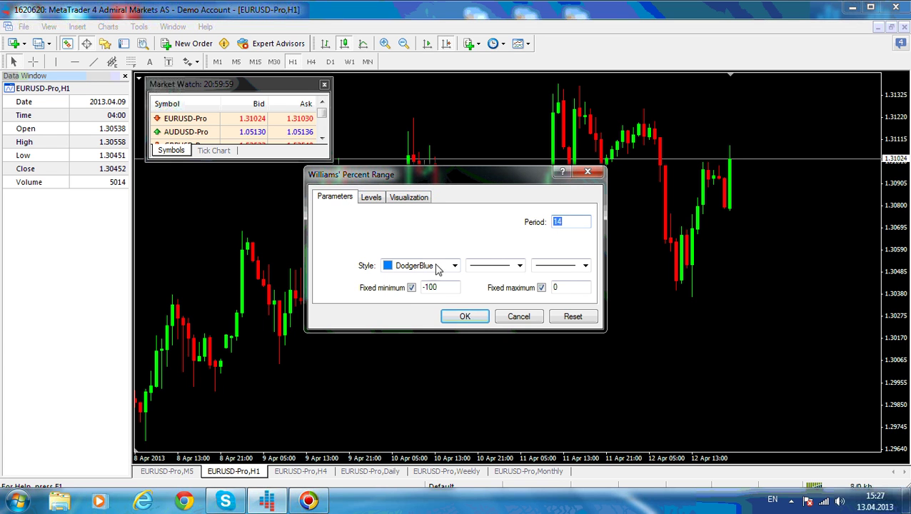
click(407, 199)
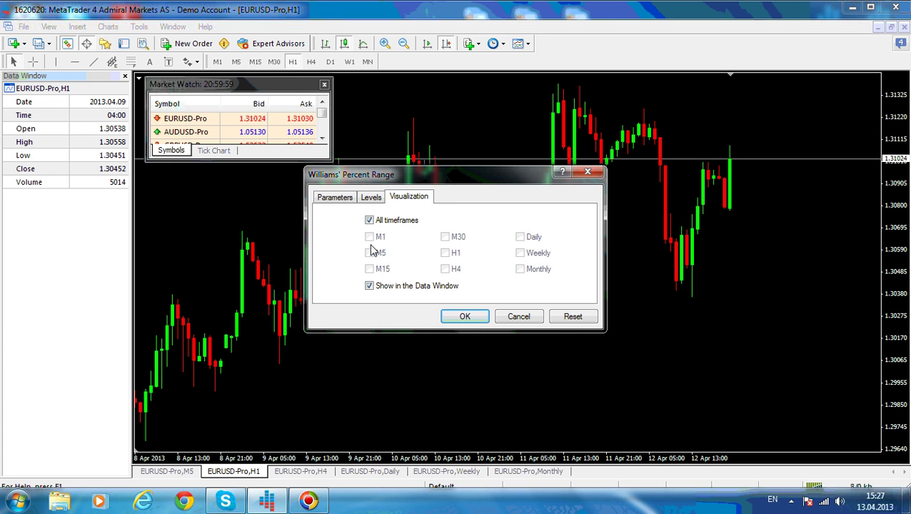
click(335, 199)
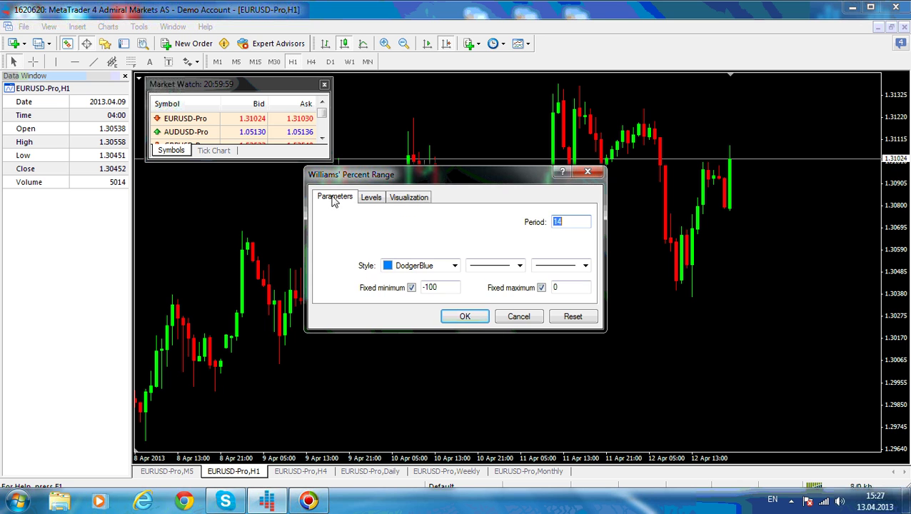
click(465, 318)
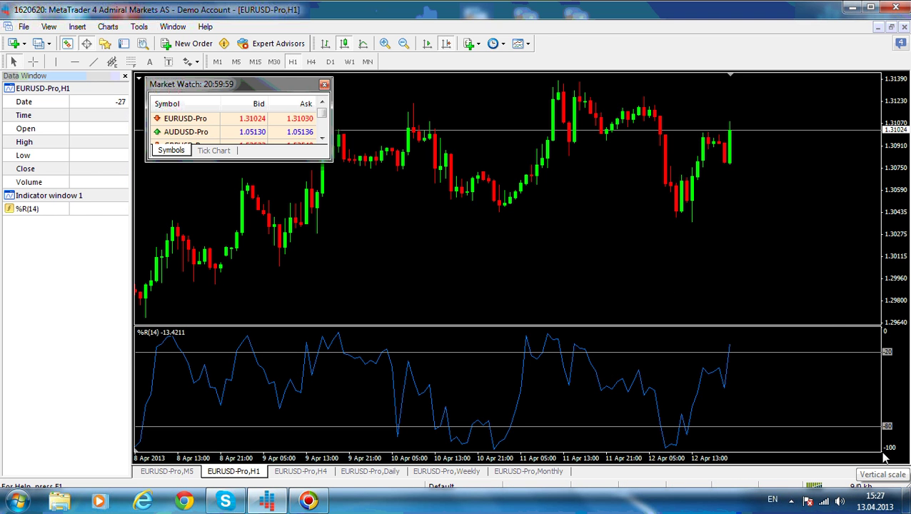
Scroll back and forth through the hourly history, ending on the 2–9 April 2013 bars.
scroll(509, 240, up, 5)
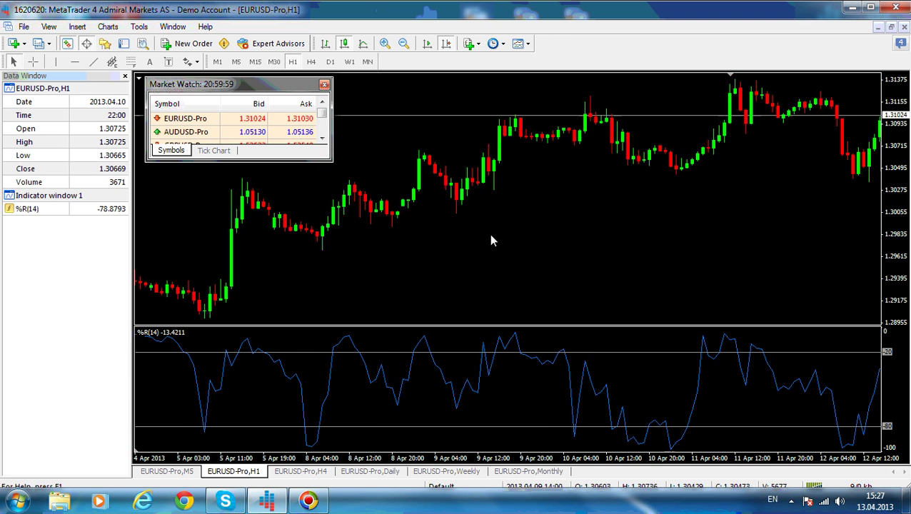
scroll(513, 240, up, 10)
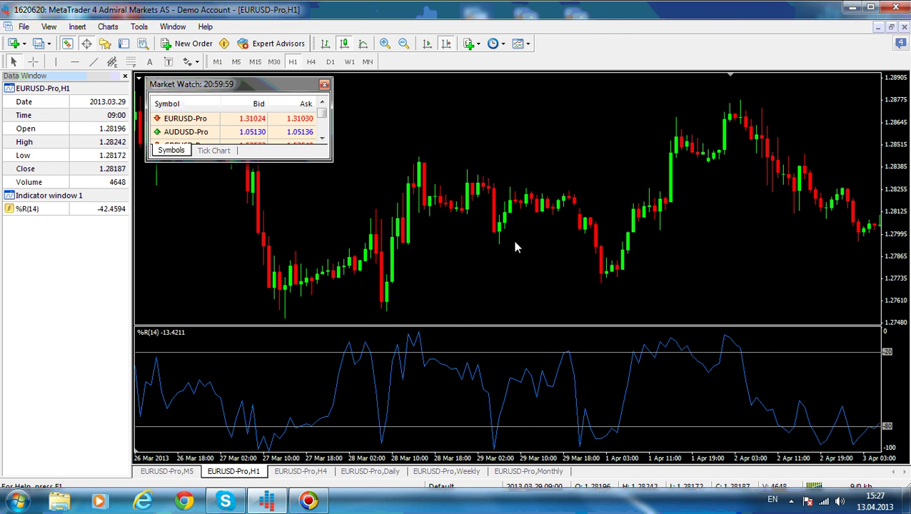
scroll(520, 243, up, 3)
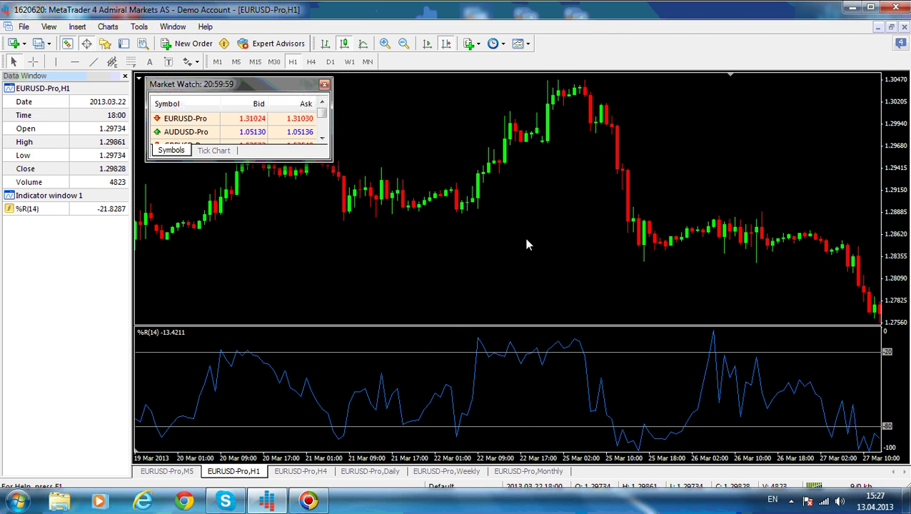
scroll(526, 242, down, 15)
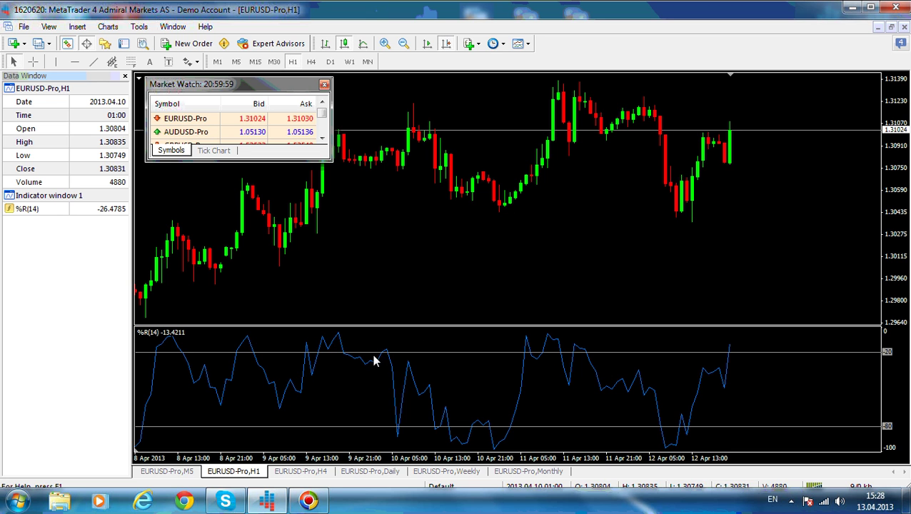
mouse_move(389, 380)
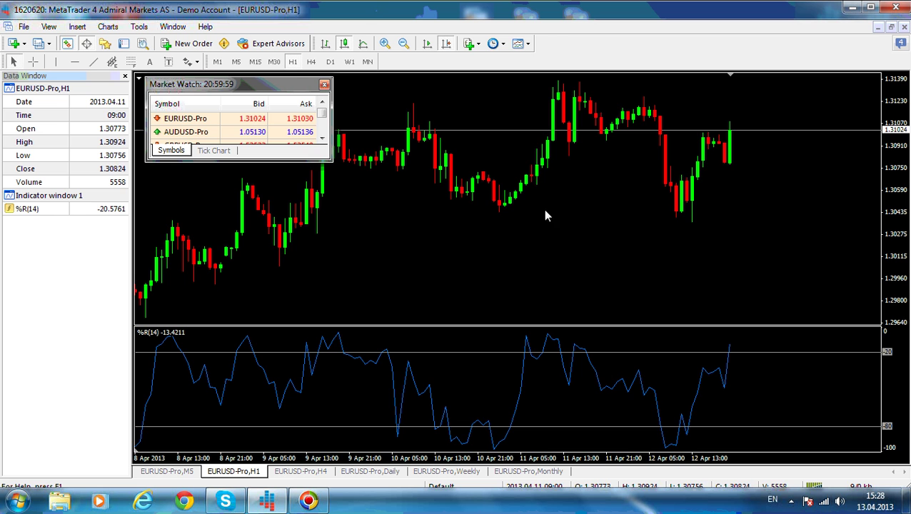
scroll(470, 243, down, 3)
scroll(470, 251, down, 3)
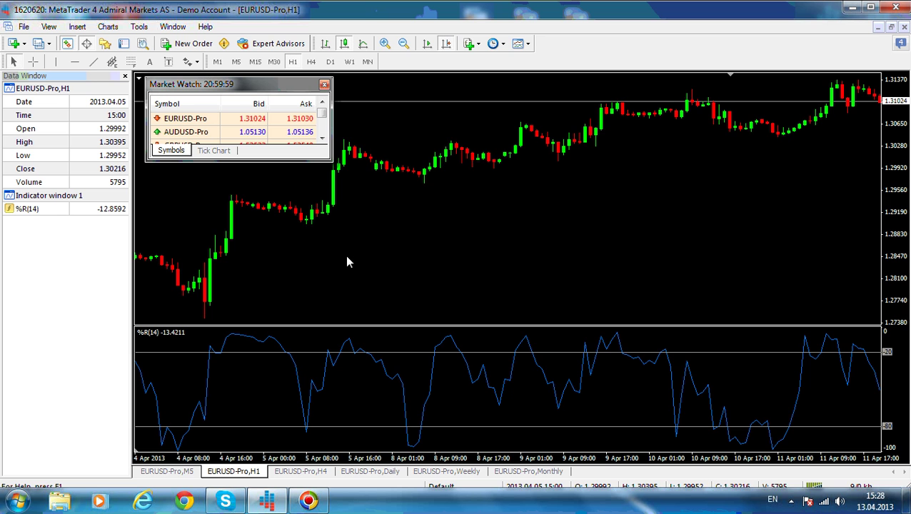
scroll(347, 262, down, 3)
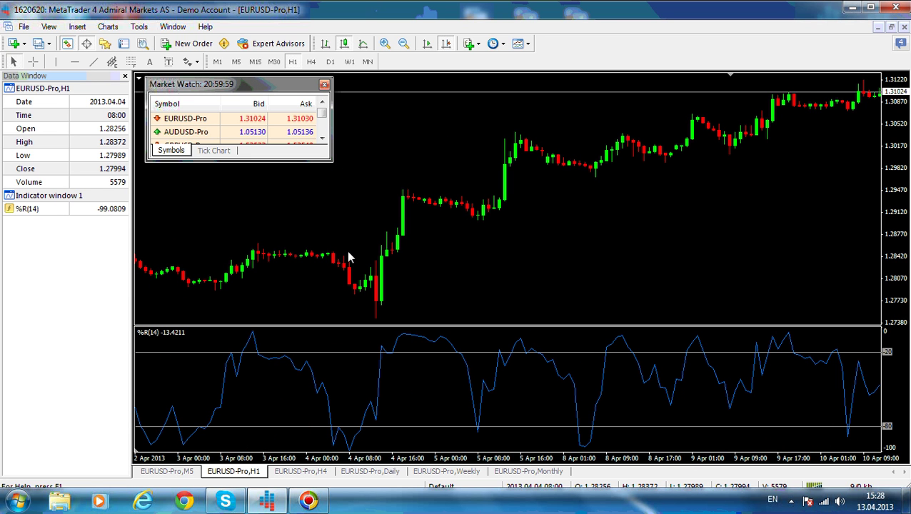
scroll(331, 266, down, 3)
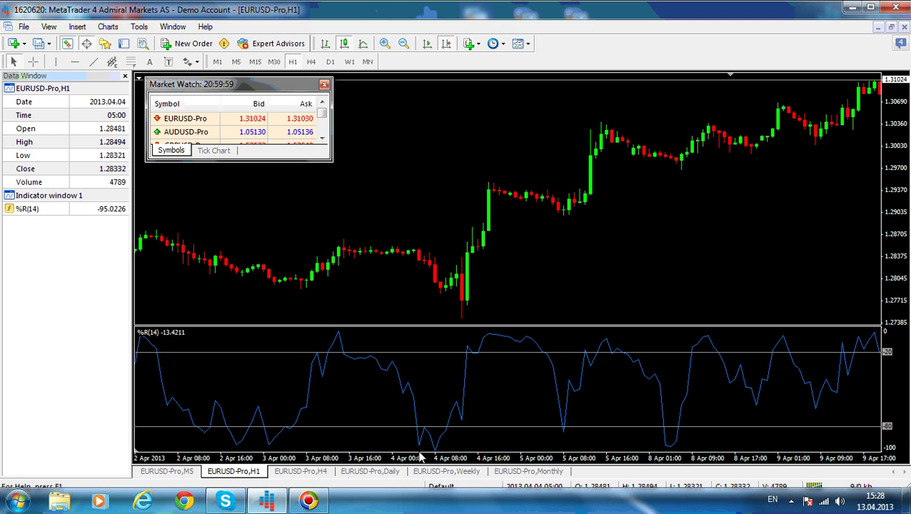
Place an up arrow below the 3 Apr candles, then delete it.
click(190, 62)
click(236, 110)
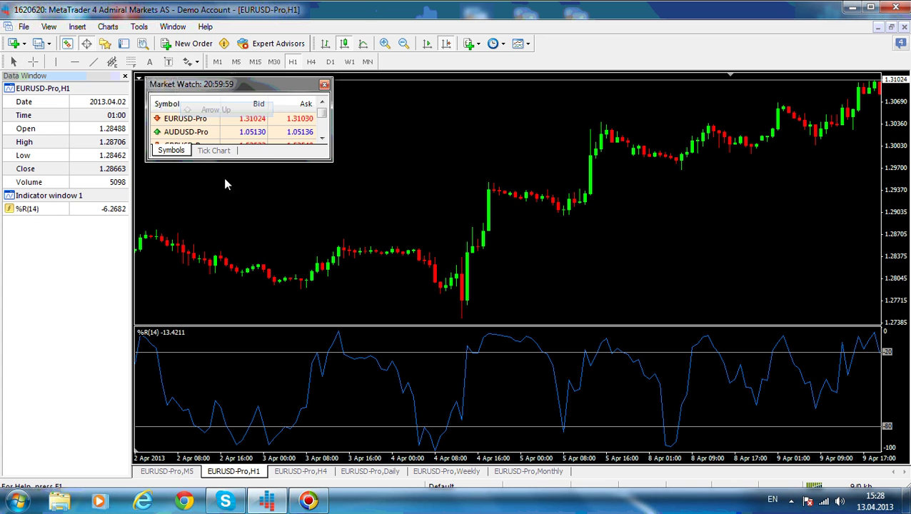
click(338, 281)
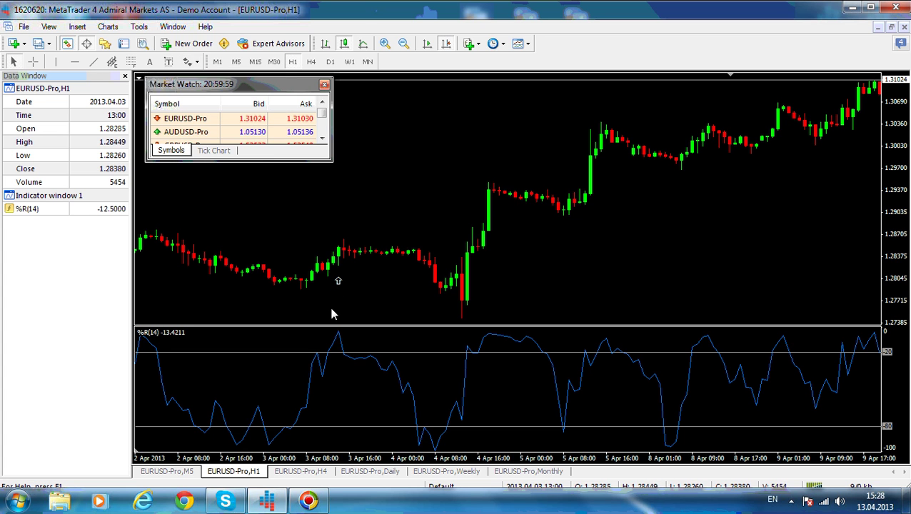
click(190, 62)
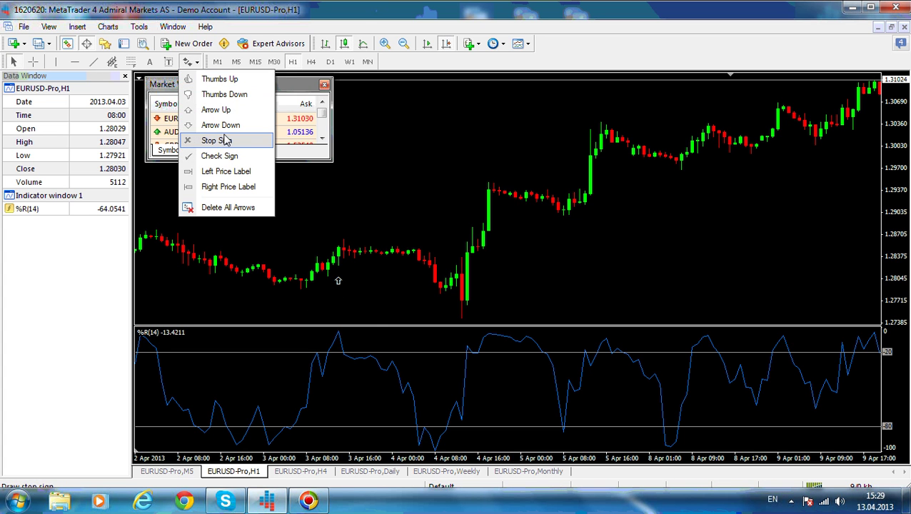
scroll(340, 284, up, 1)
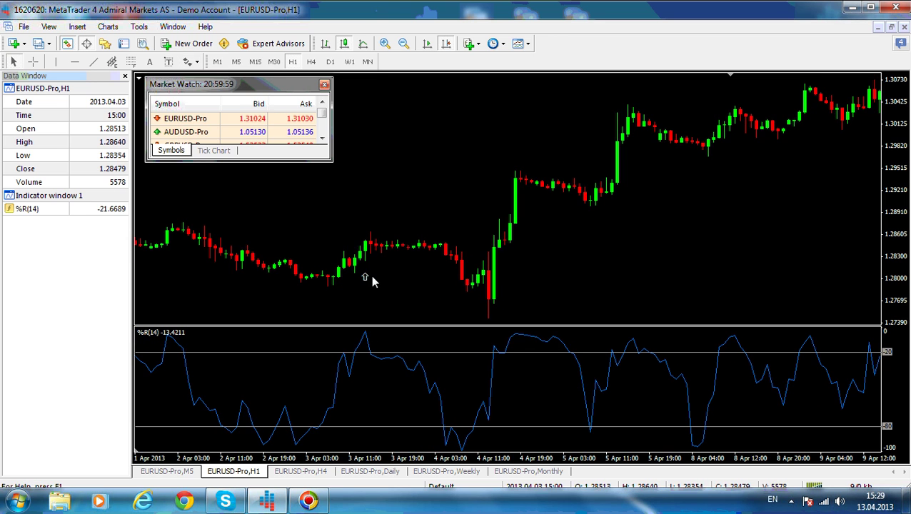
double_click(365, 278)
key(Delete)
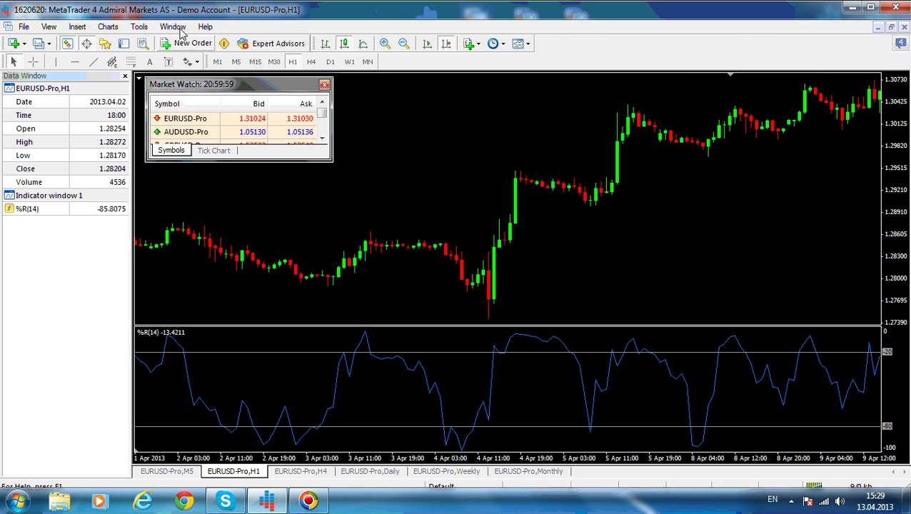
Place a down arrow on the 3 Apr %R peak.
click(189, 62)
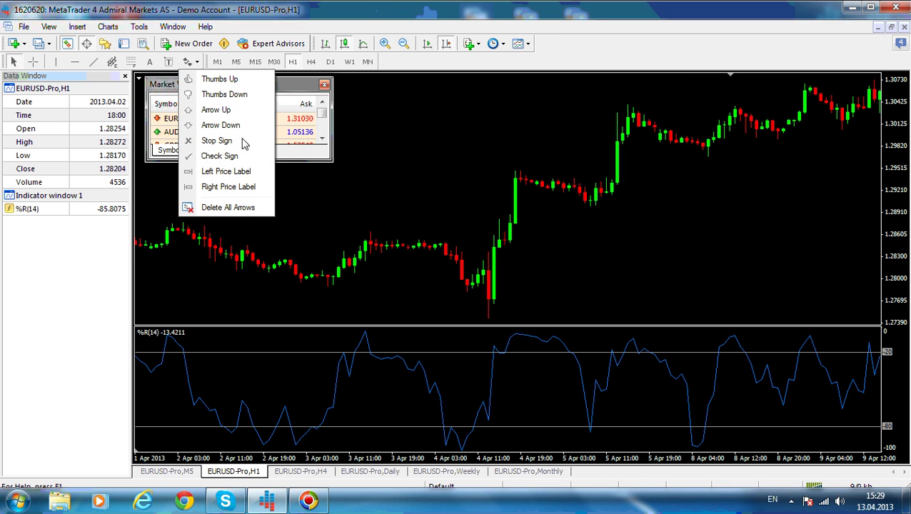
click(221, 125)
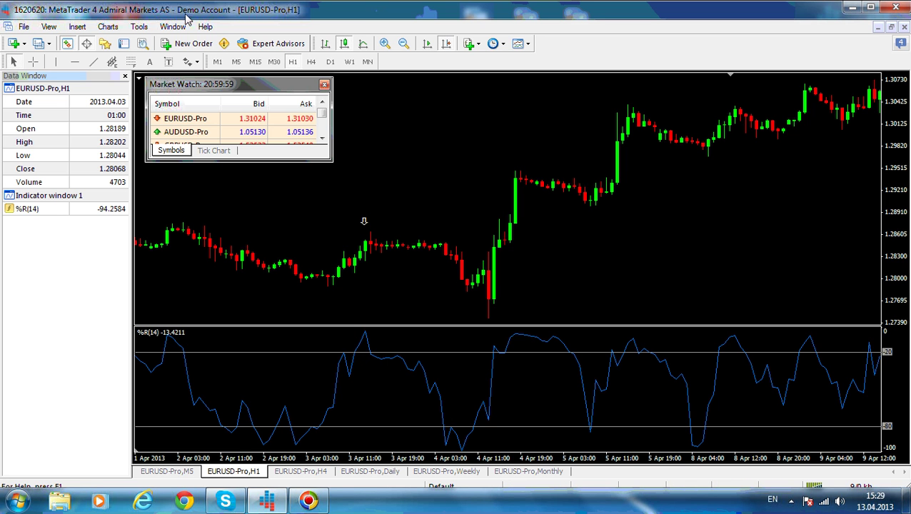
click(190, 62)
click(221, 125)
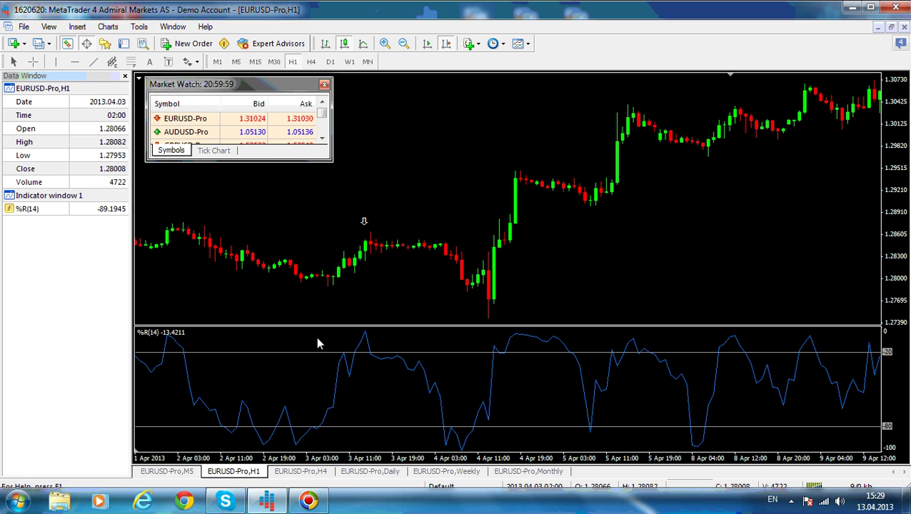
click(364, 337)
scroll(412, 209, down, 3)
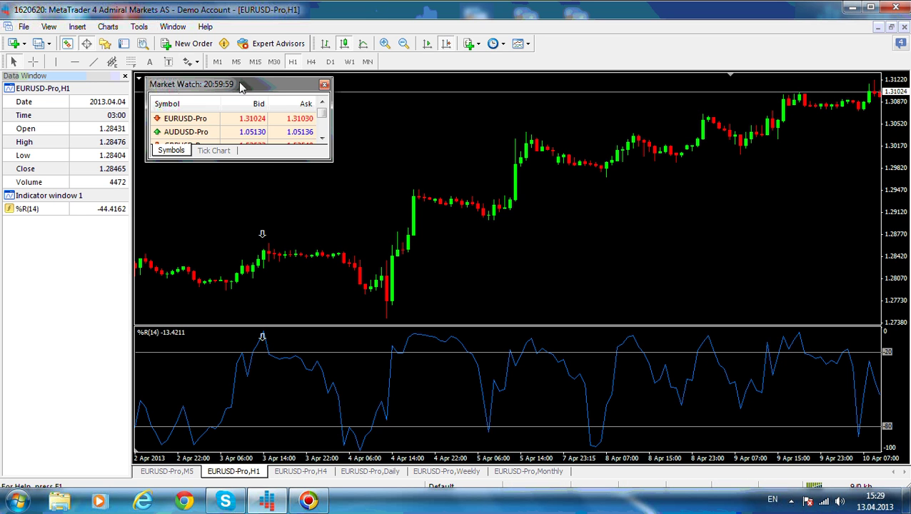
Place up arrows at the 4 Apr %R trough and below the 4 Apr price low.
click(190, 62)
click(239, 112)
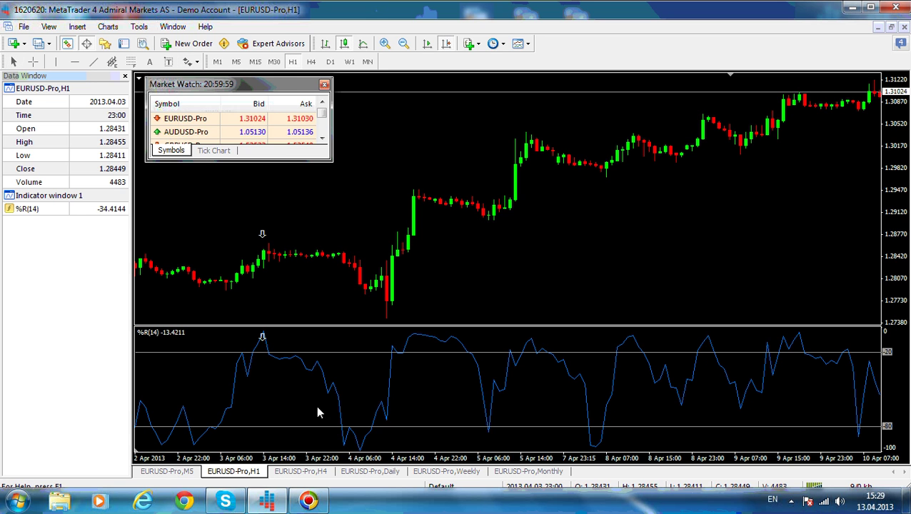
click(344, 439)
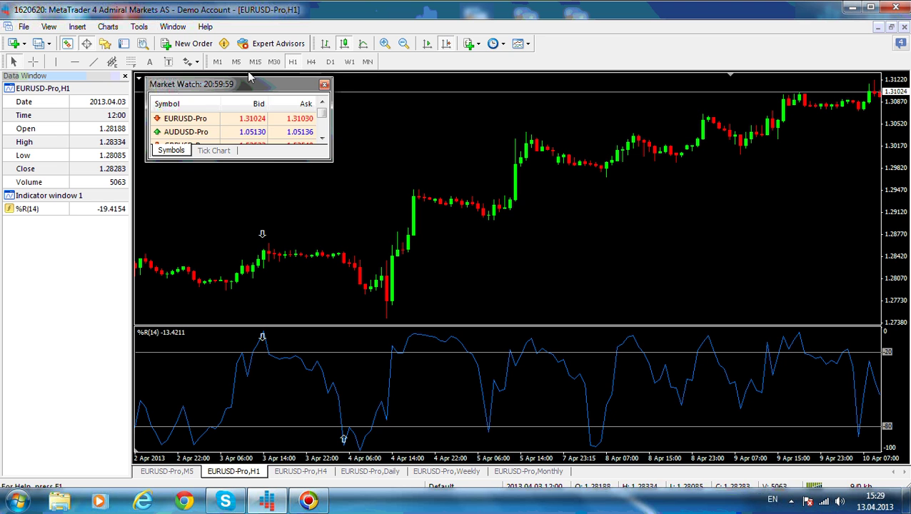
click(189, 62)
click(216, 110)
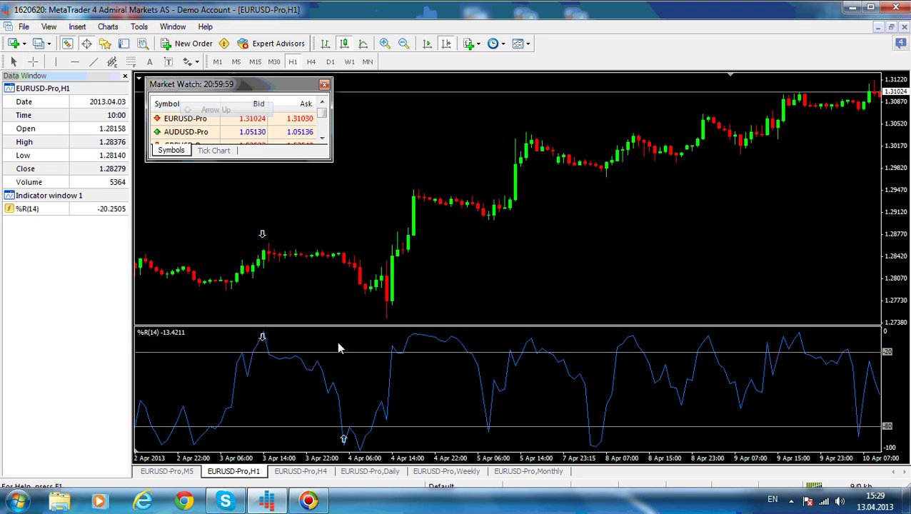
click(343, 286)
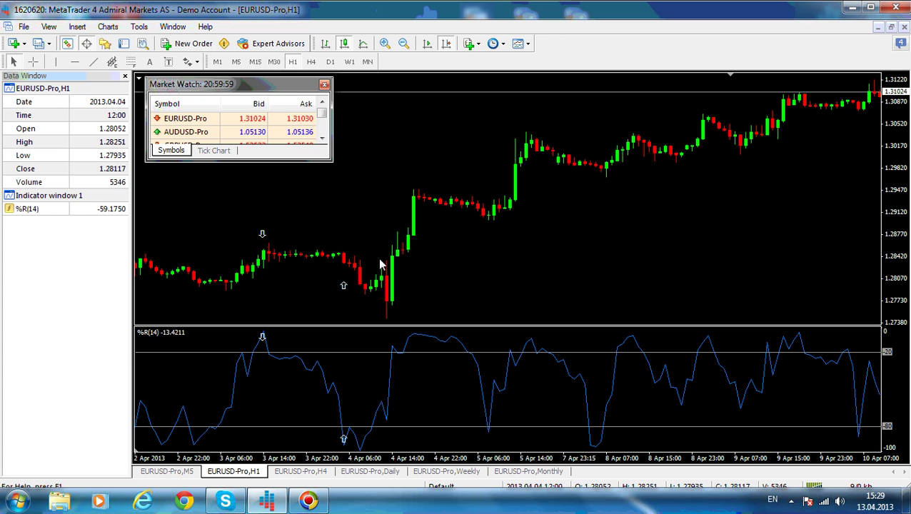
Draw a flat line across the 22–25 Mar %R overbought plateau.
scroll(383, 254, up, 3)
scroll(362, 219, up, 3)
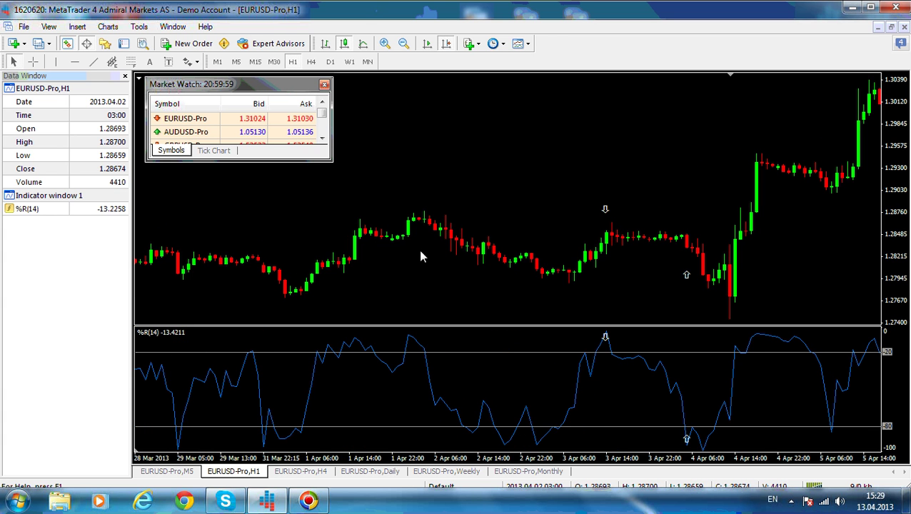
middle_click(408, 213)
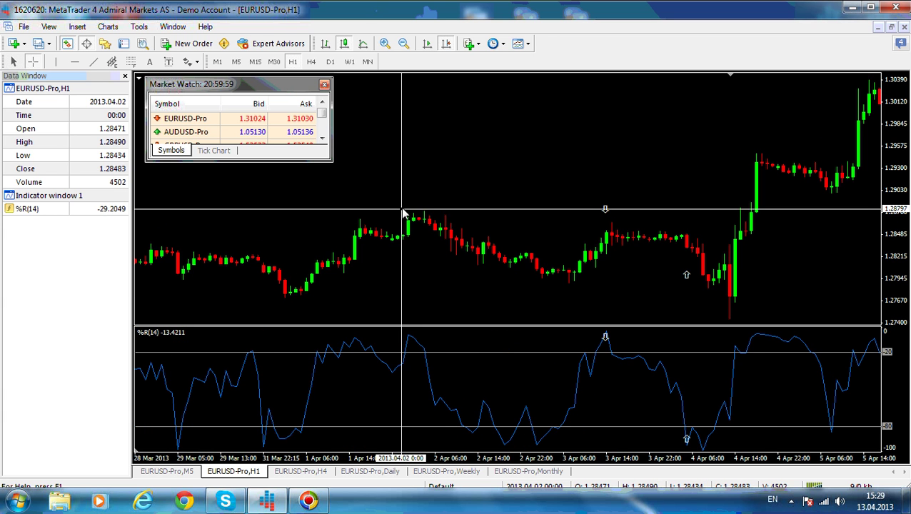
middle_click(437, 220)
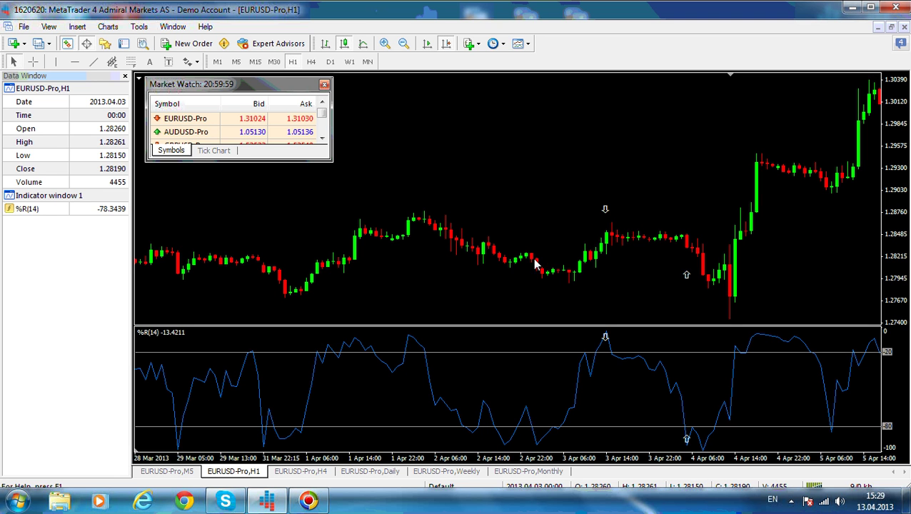
scroll(499, 241, down, 5)
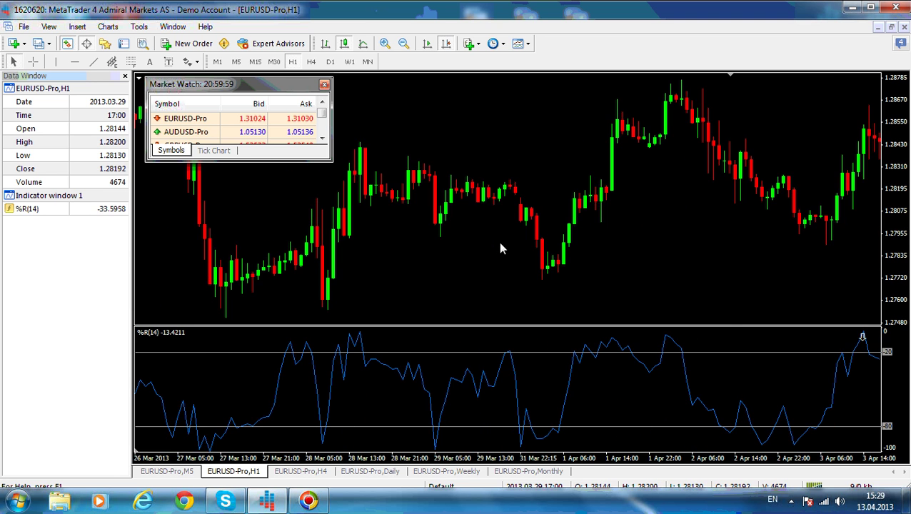
scroll(500, 251, down, 3)
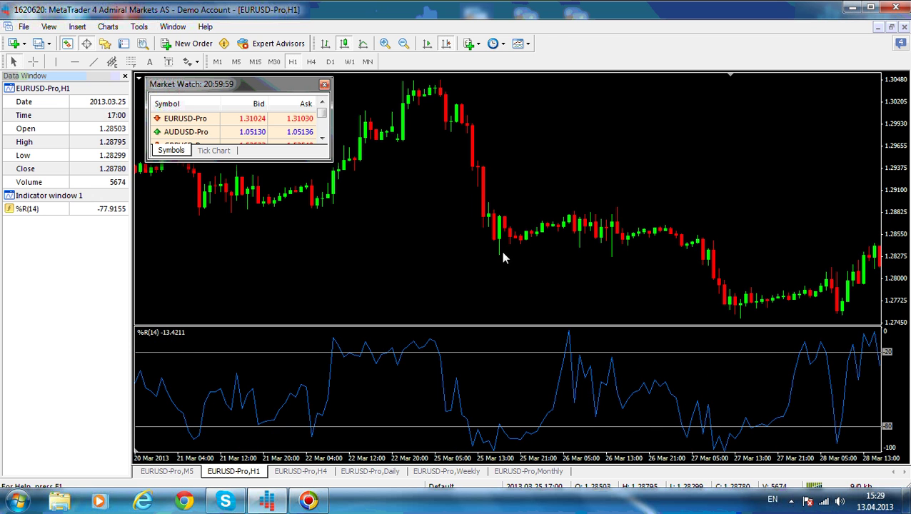
scroll(516, 207, up, 3)
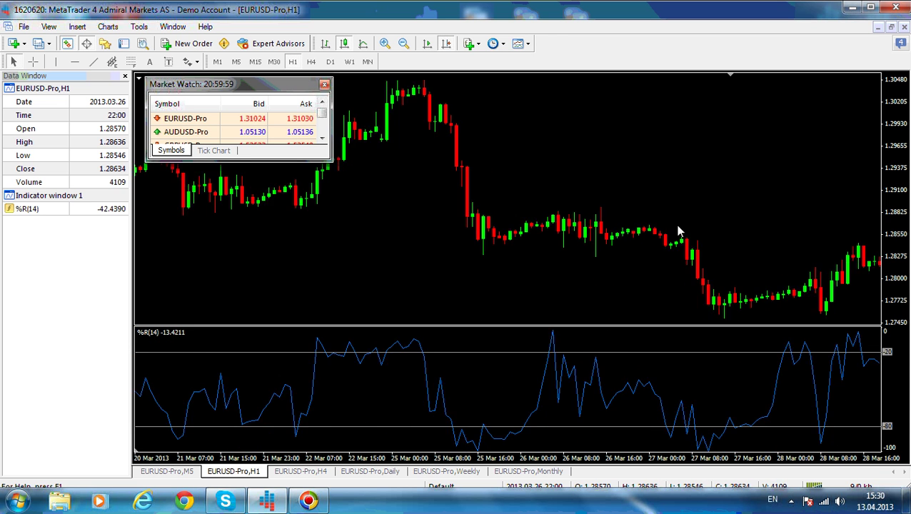
scroll(614, 229, down, 3)
scroll(422, 227, down, 3)
scroll(507, 233, up, 2)
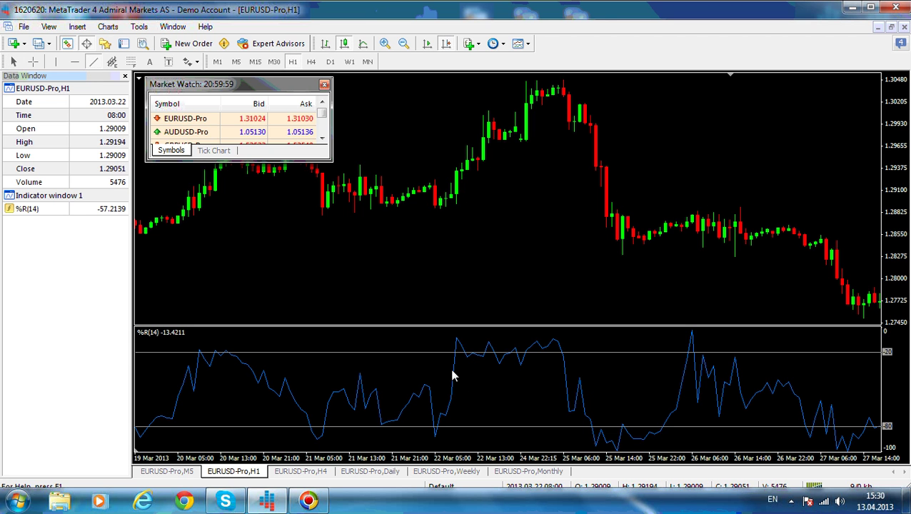
drag(589, 371, 599, 371)
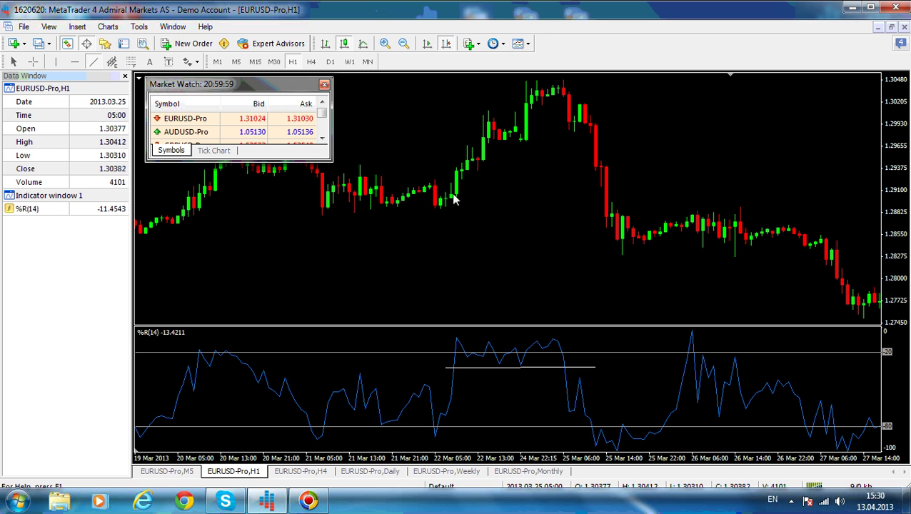
Draw a rising trendline along the 22–25 Mar price rally, then pan to 13–20 Mar.
mouse_move(501, 180)
mouse_down()
mouse_move(560, 96)
mouse_move(595, 86)
mouse_up()
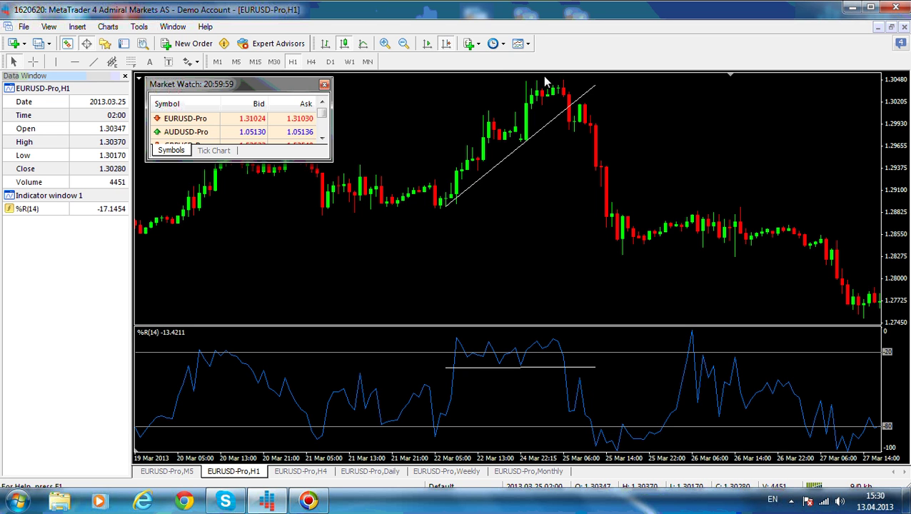
drag(413, 218, 677, 250)
drag(338, 240, 671, 250)
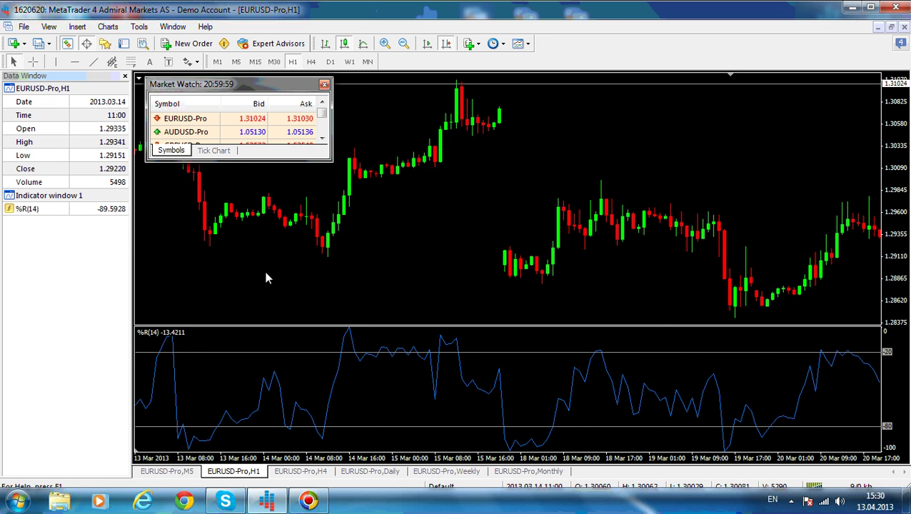
Pan back to early March and draw a falling trendline across the %R lows.
drag(266, 274, 606, 283)
drag(350, 255, 619, 255)
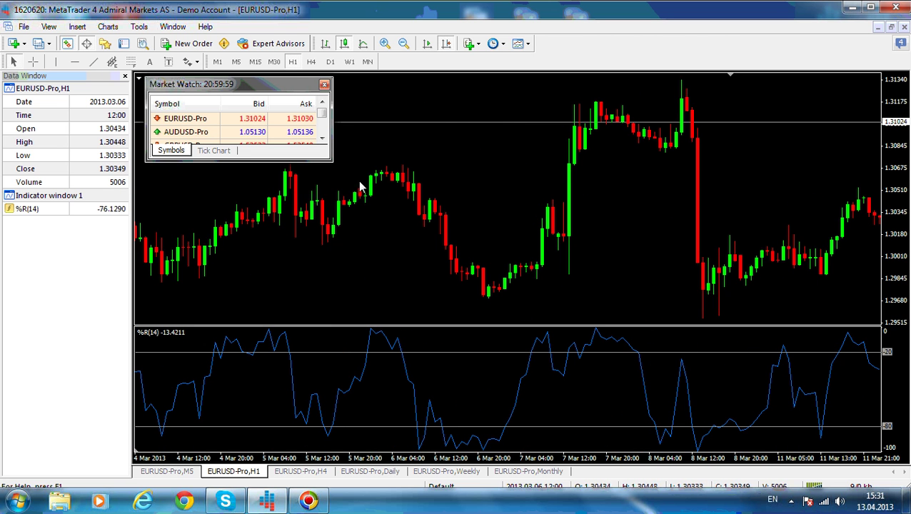
click(93, 61)
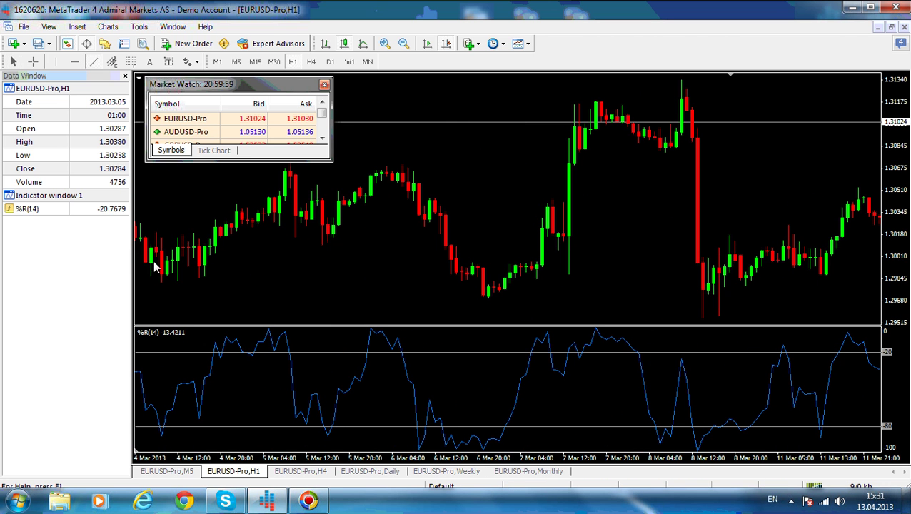
drag(409, 410, 535, 421)
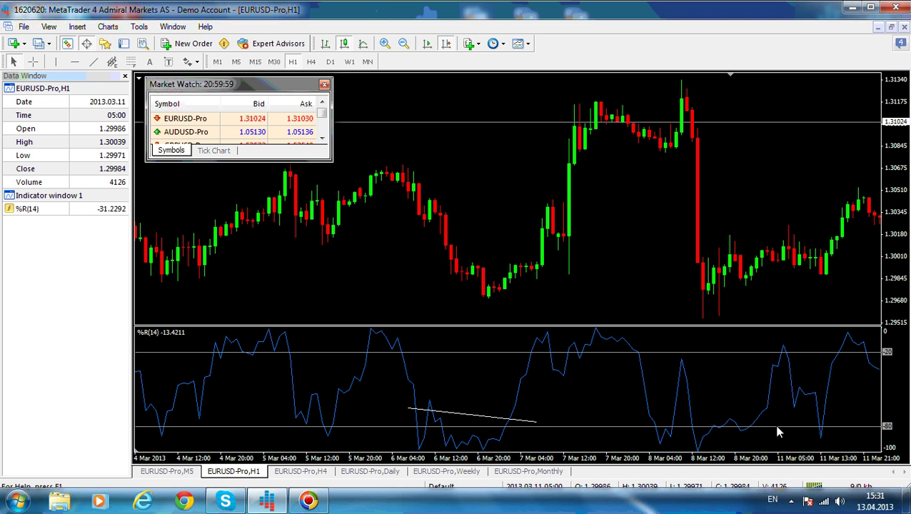
Draw another trendline on the early-March price chart and return to the latest bars.
click(93, 62)
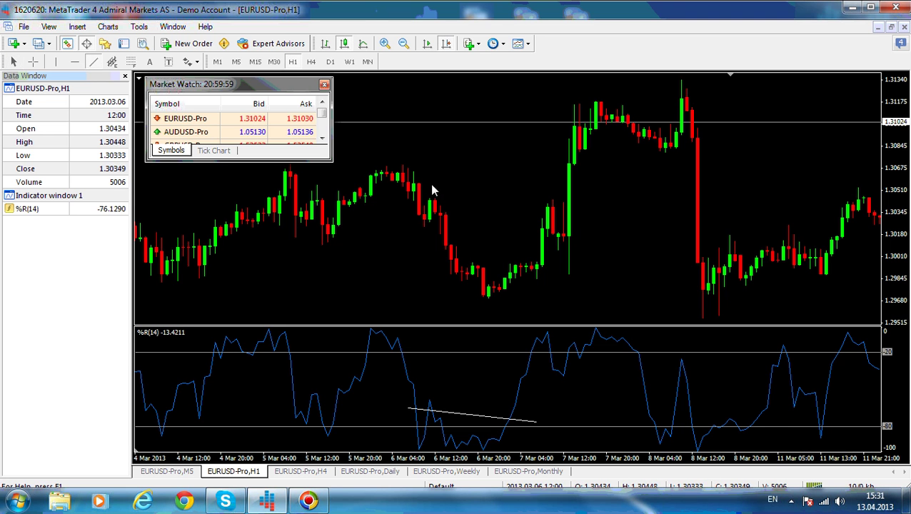
drag(419, 175, 508, 281)
key(End)
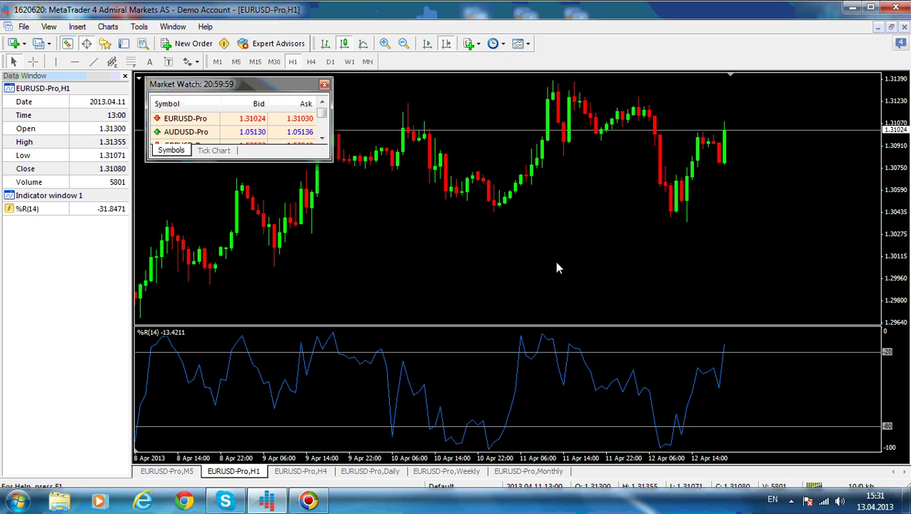
Draw a horizontal line below the 10–11 Apr prices and a rising trendline along the 10 Apr lows.
click(94, 62)
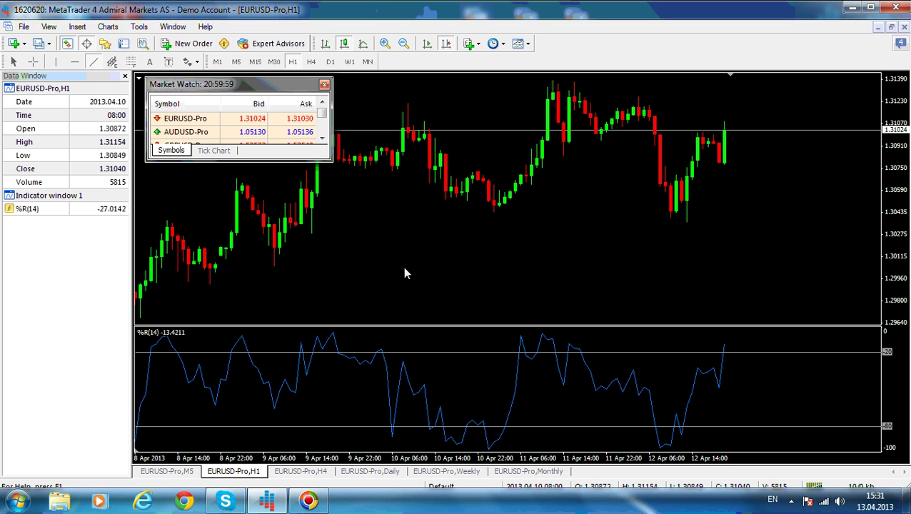
drag(403, 268, 637, 267)
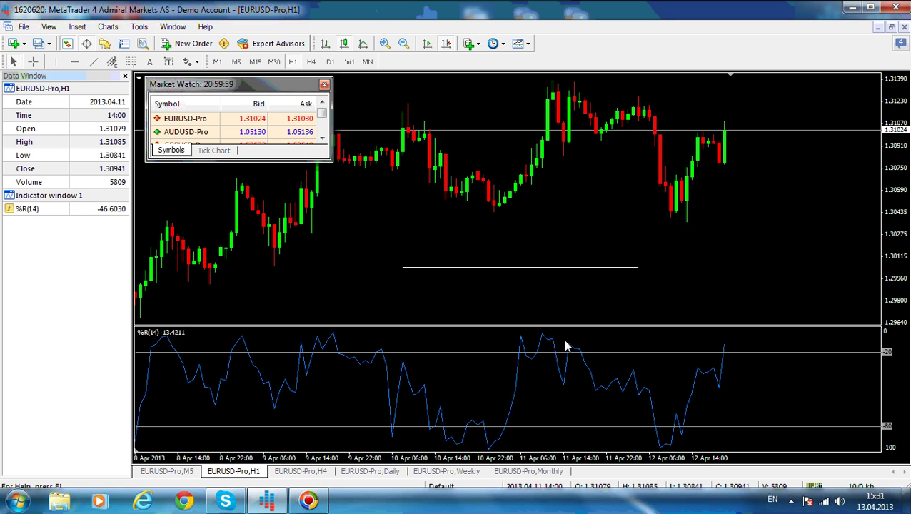
click(93, 61)
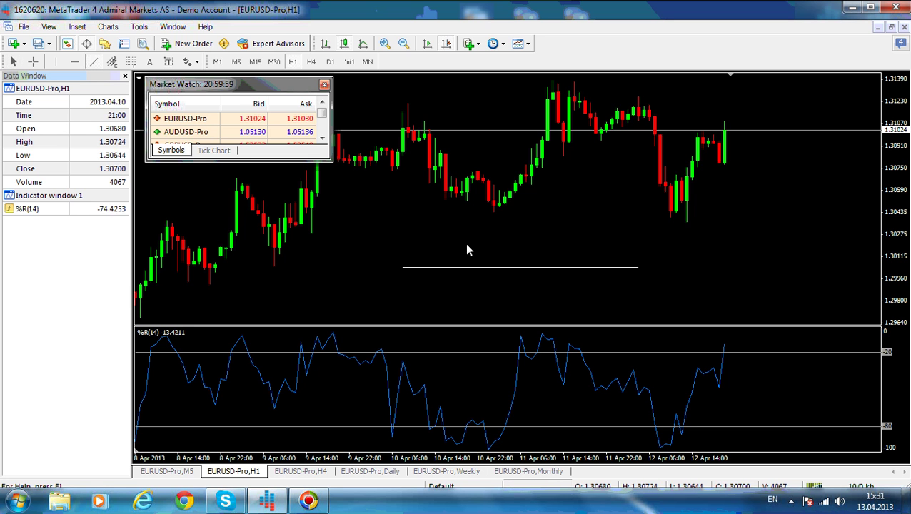
mouse_move(414, 237)
mouse_down()
mouse_move(608, 148)
mouse_move(622, 155)
mouse_up()
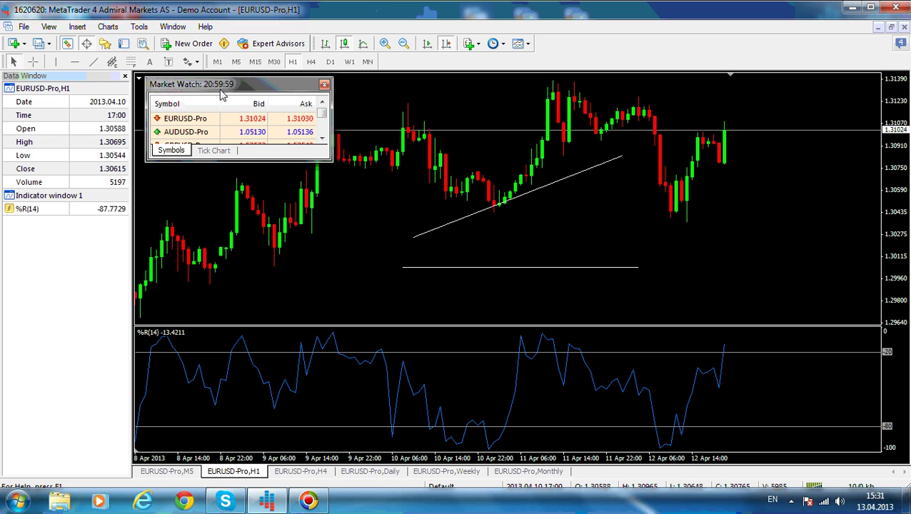
Draw a horizontal line and a falling line extending right of the last 12 Apr bar.
click(93, 61)
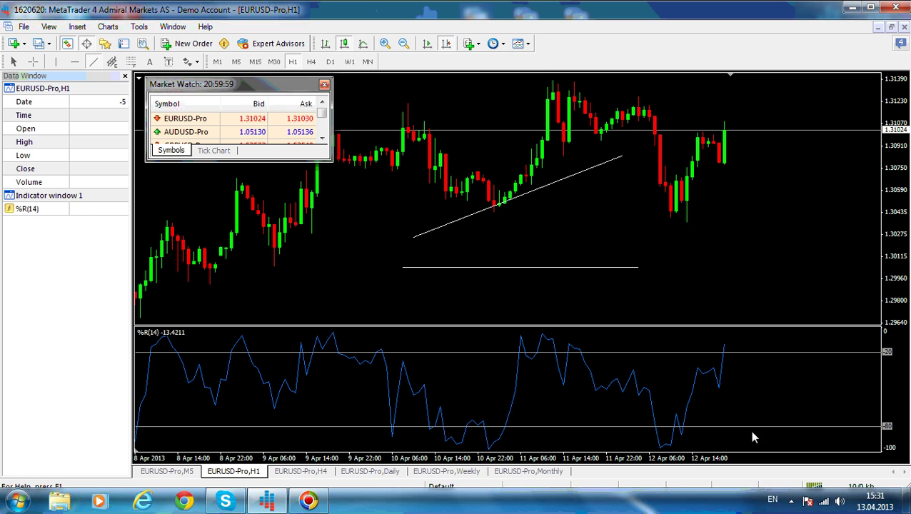
drag(719, 259, 880, 258)
click(94, 62)
drag(862, 219, 883, 241)
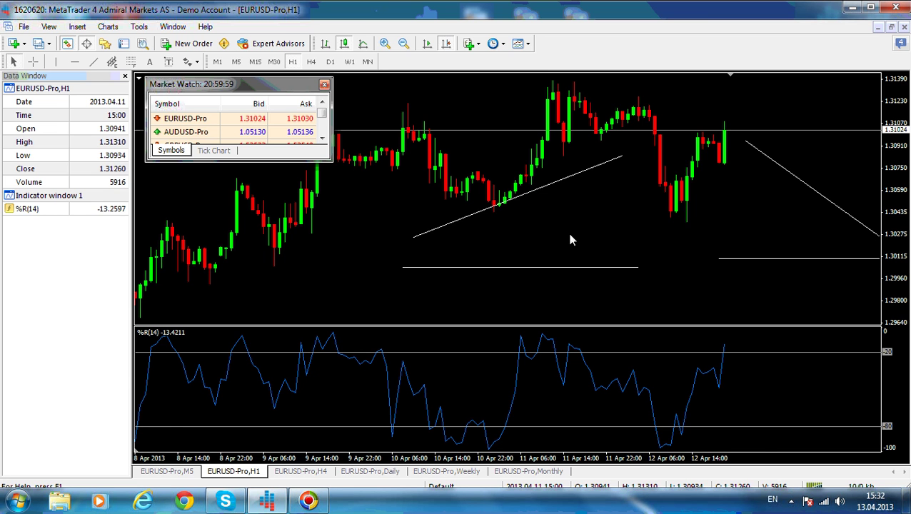
Scroll back through the hourly history until the 21 Feb – 1 Mar 2013 bars show.
scroll(264, 225, up, 2)
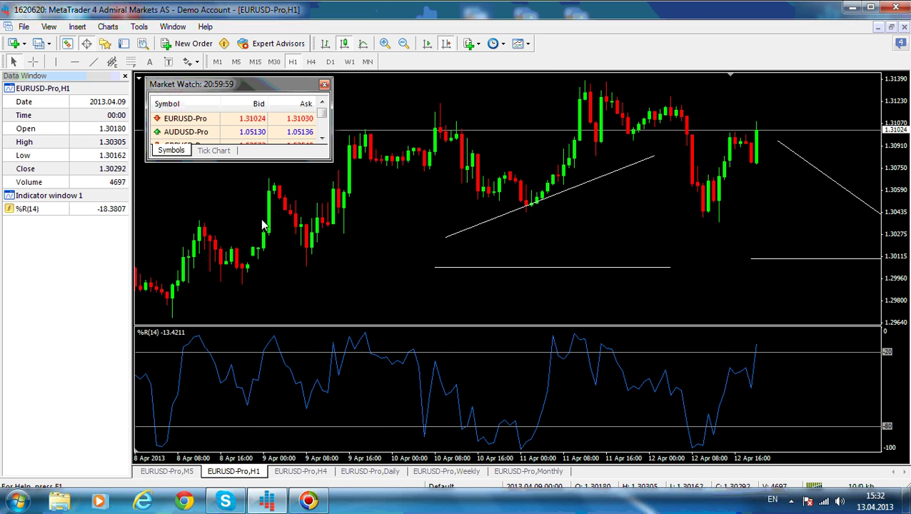
scroll(268, 229, up, 5)
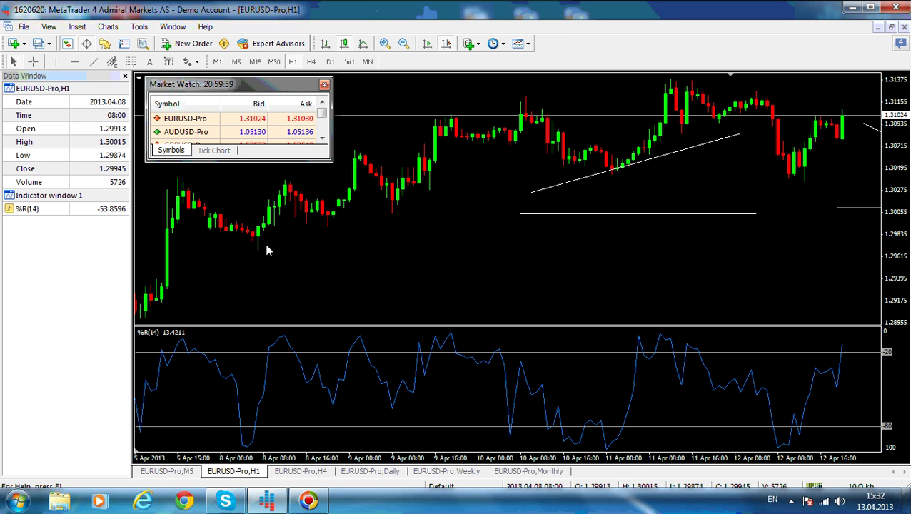
scroll(267, 250, up, 15)
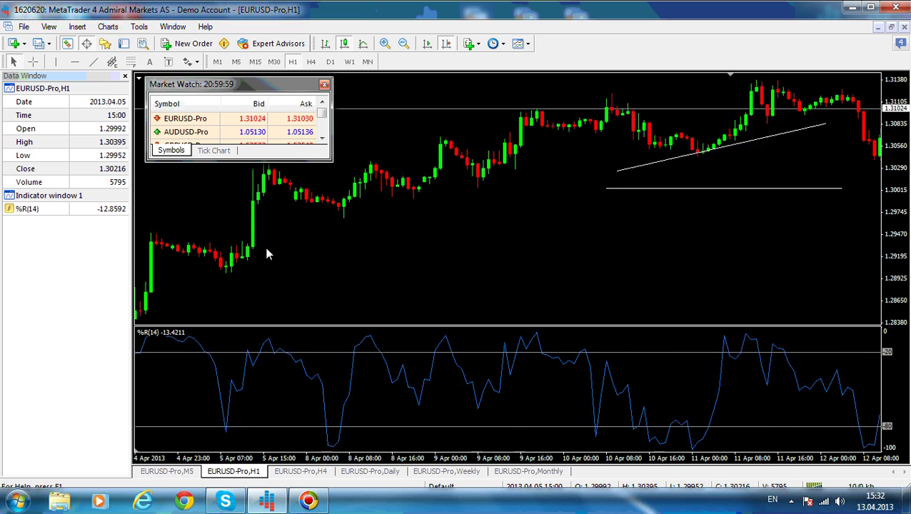
scroll(350, 261, up, 20)
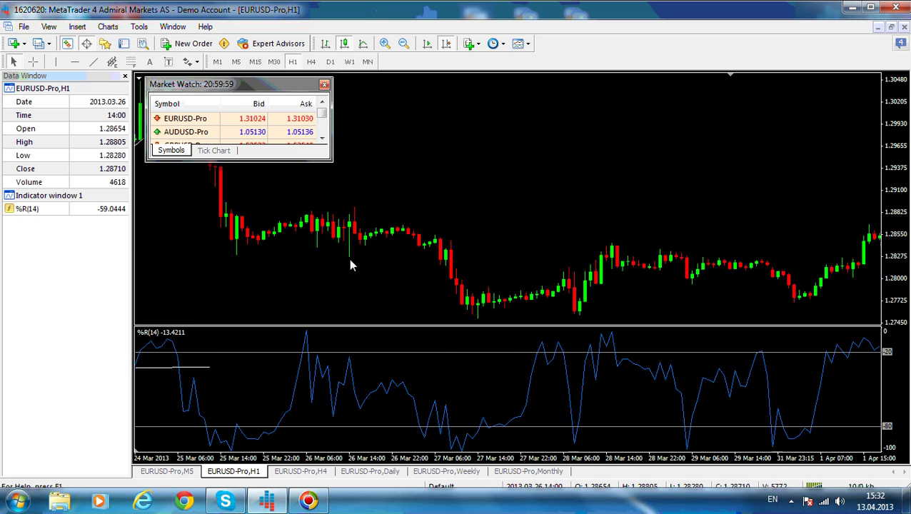
scroll(356, 267, up, 10)
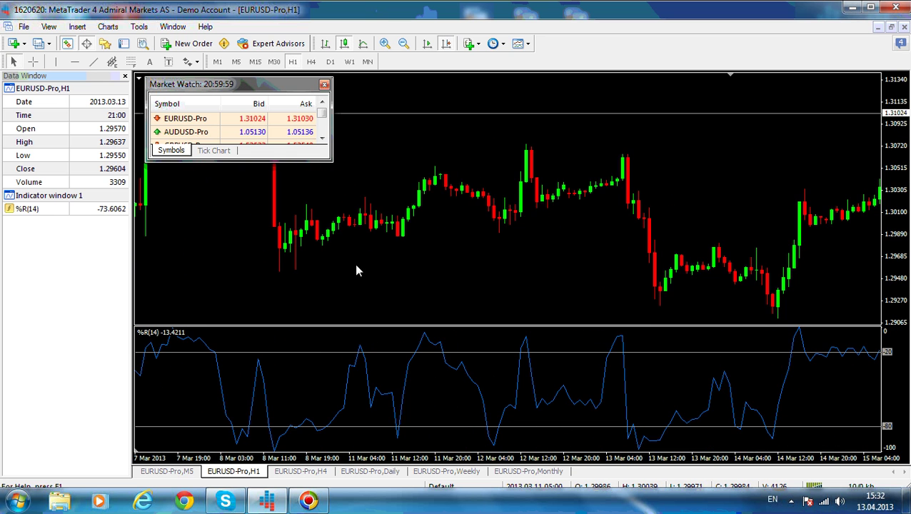
scroll(360, 275, up, 15)
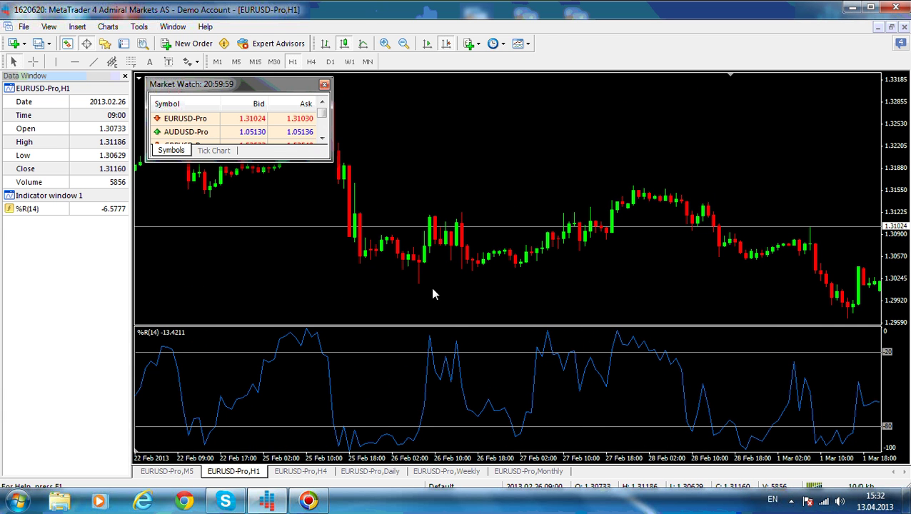
scroll(415, 275, up, 2)
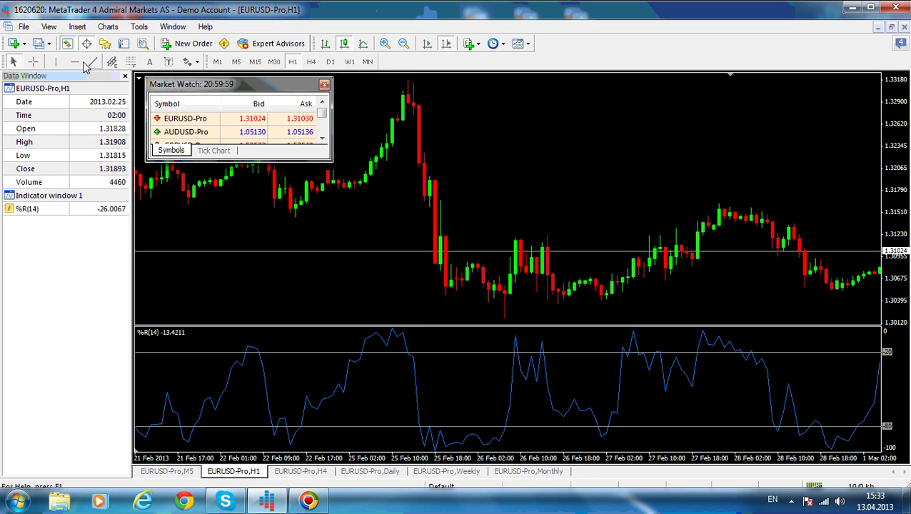
Place a vertical line at the 25 Feb 15:00 bar, colour it white, and fine-tune its position.
click(59, 66)
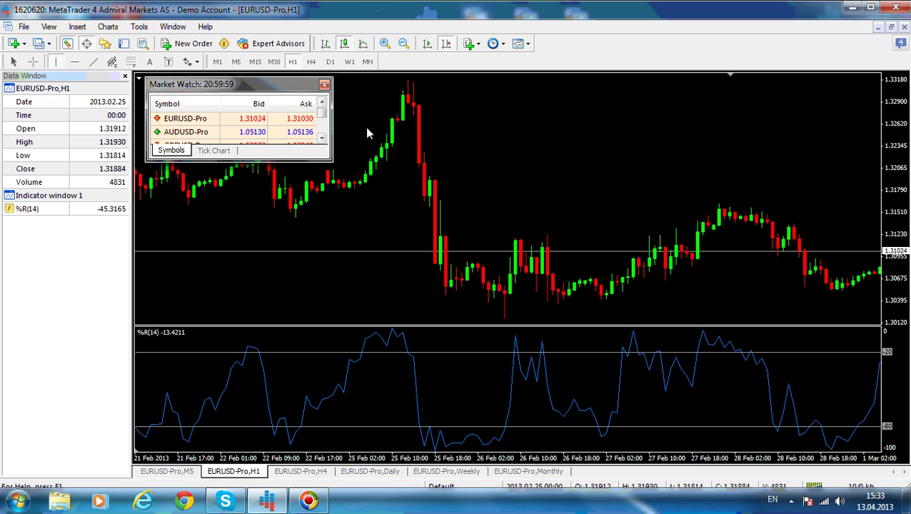
click(420, 129)
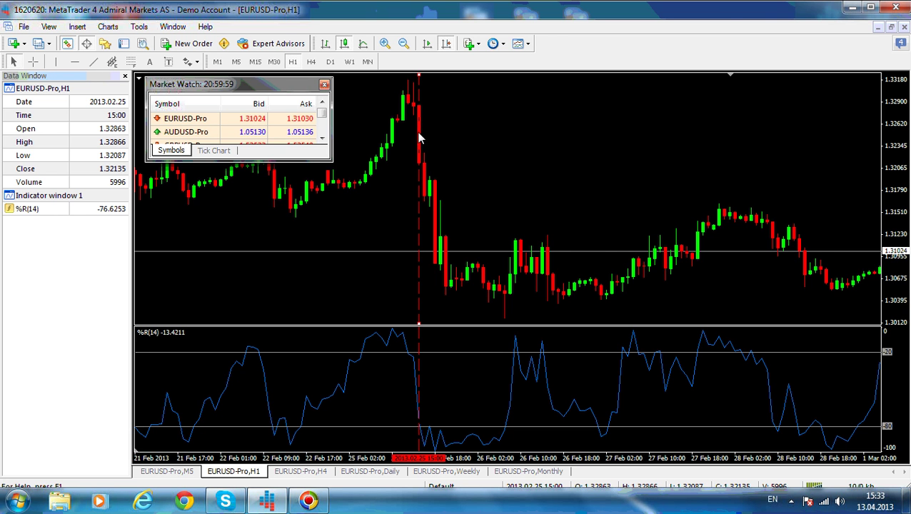
right_click(418, 130)
click(458, 140)
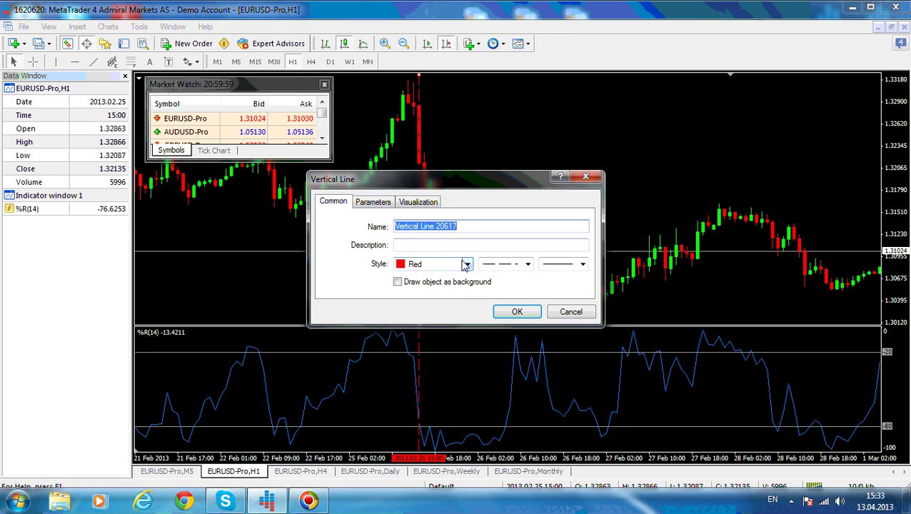
click(467, 264)
click(517, 431)
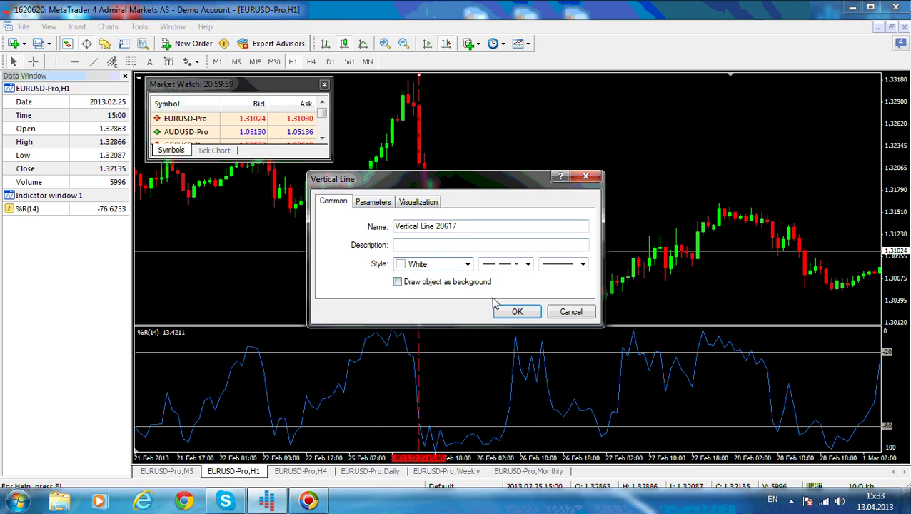
click(518, 311)
mouse_move(420, 204)
mouse_down()
mouse_move(451, 194)
mouse_move(532, 201)
mouse_move(425, 201)
mouse_up()
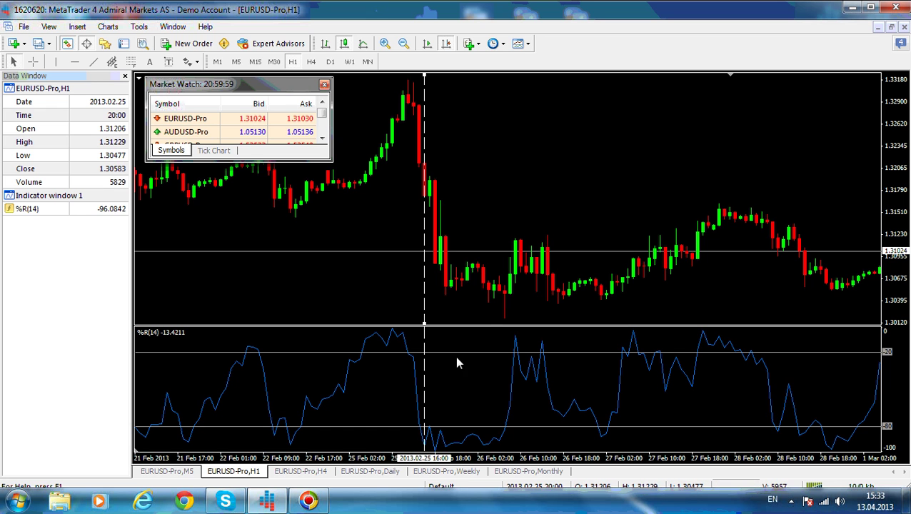
mouse_move(423, 258)
mouse_down()
mouse_move(499, 267)
mouse_move(393, 261)
mouse_move(419, 259)
mouse_up()
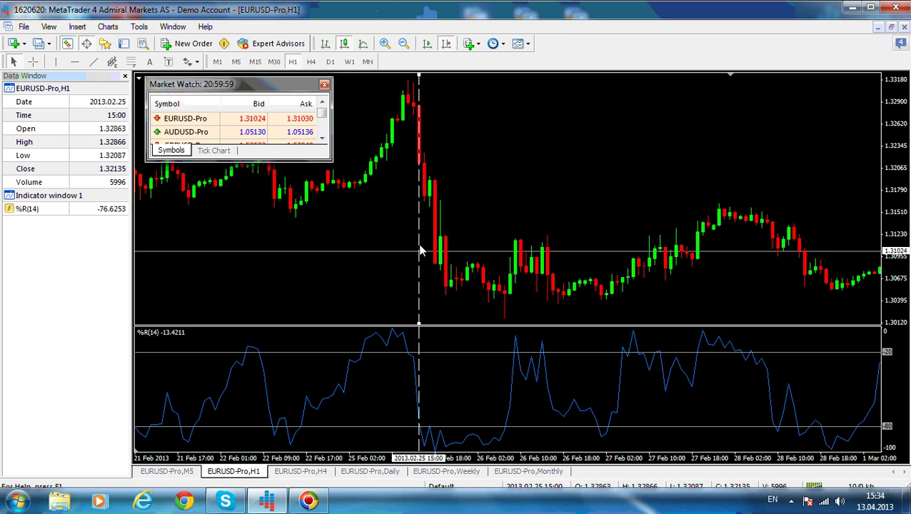
Drag a second white vertical line to the 26 Feb 08:00 bar.
drag(420, 252, 510, 278)
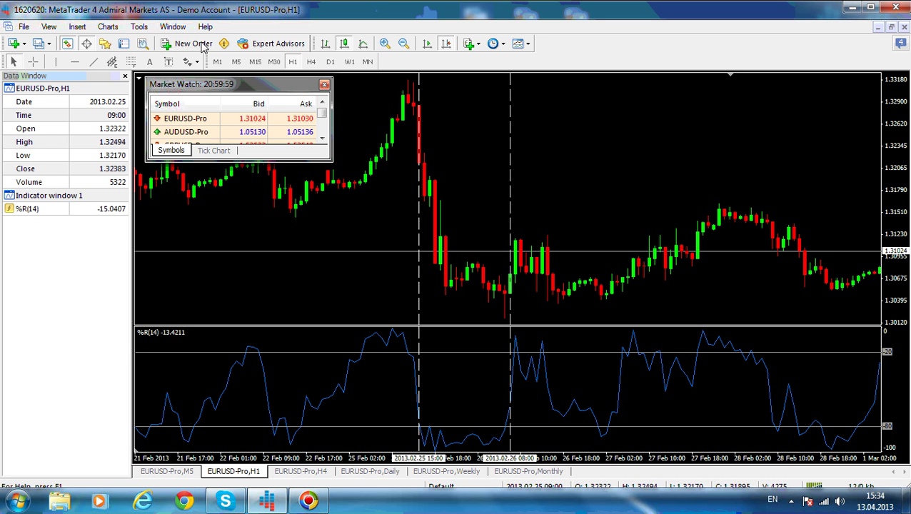
click(31, 63)
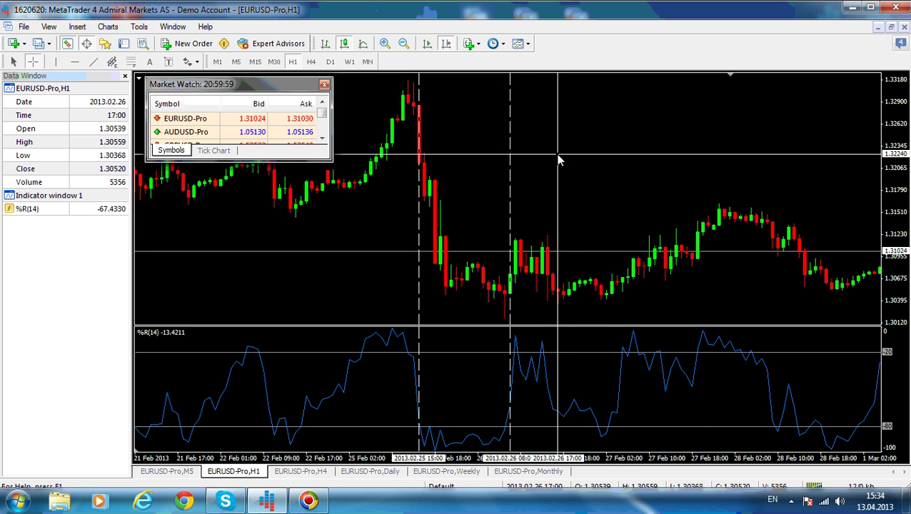
drag(564, 157, 724, 226)
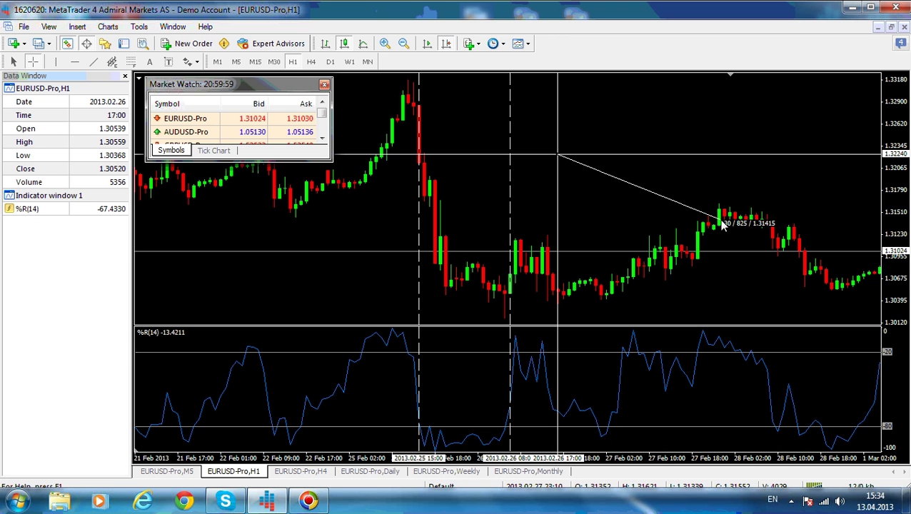
mouse_move(721, 223)
mouse_down()
mouse_move(747, 225)
mouse_move(758, 264)
mouse_up()
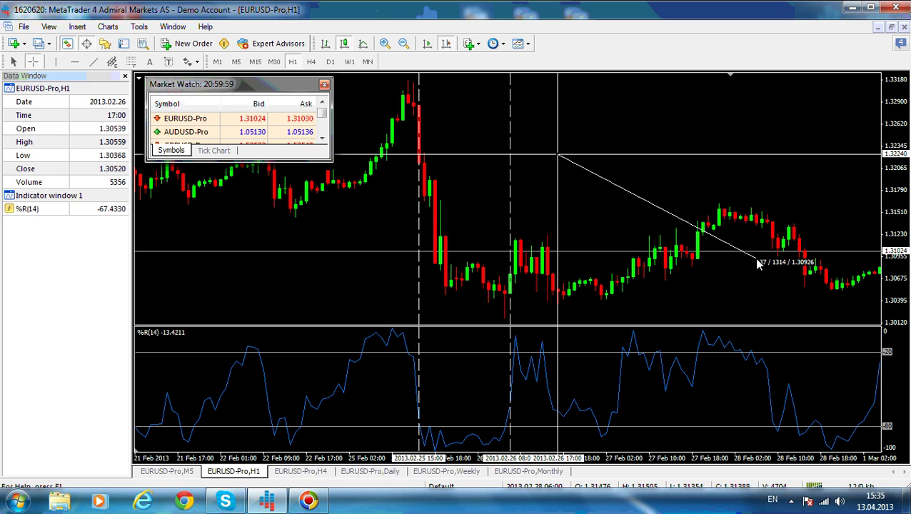
drag(758, 259, 758, 258)
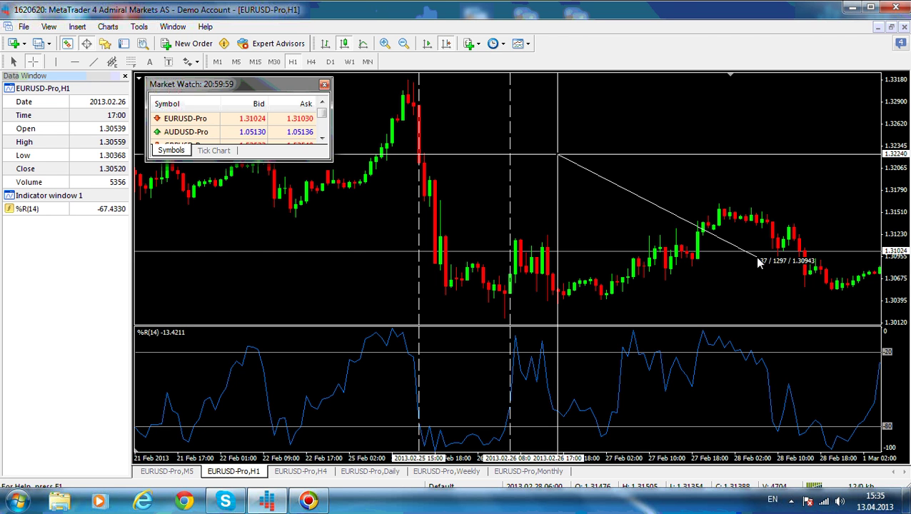
drag(759, 262, 722, 241)
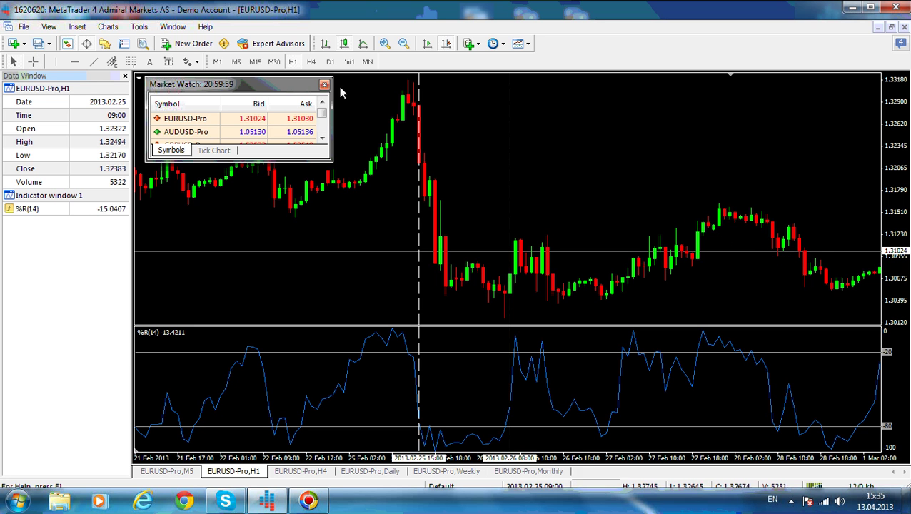
click(33, 62)
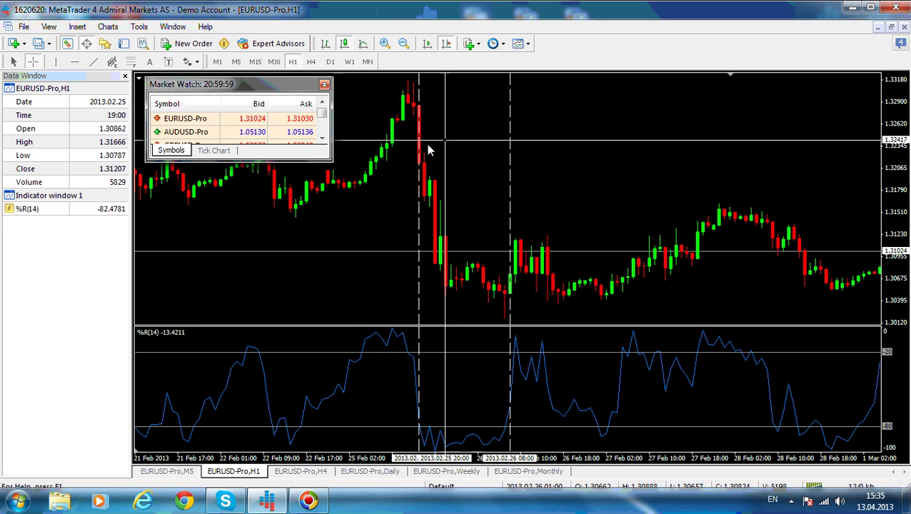
drag(419, 171, 512, 245)
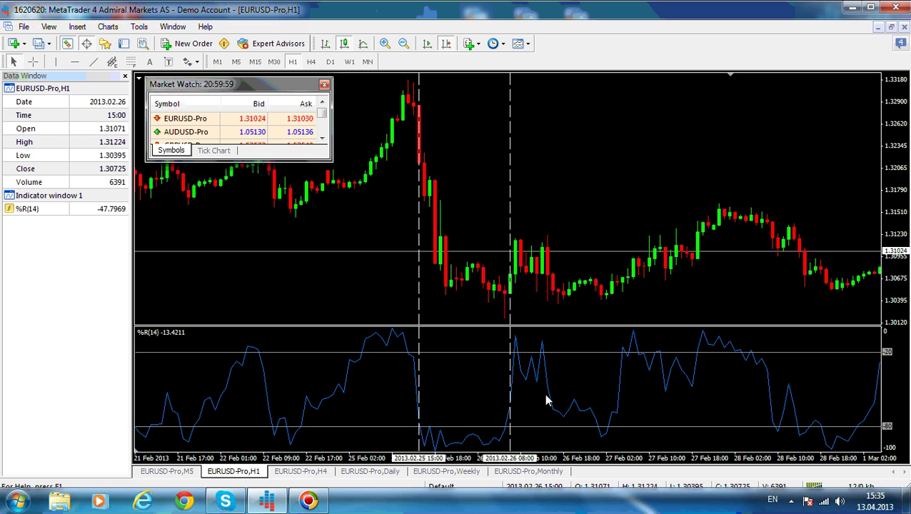
click(93, 61)
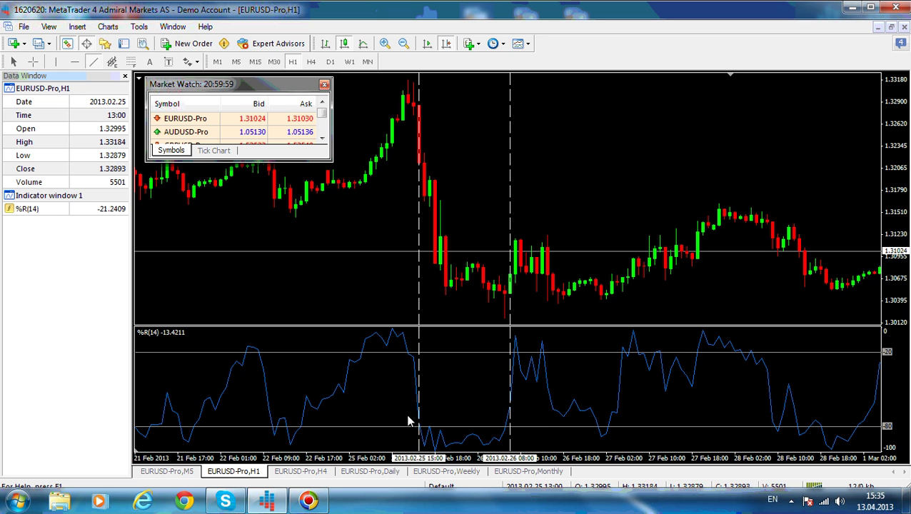
Draw a trendline across the oversold %R stretch and a falling one from the 25 Feb price peak.
drag(408, 415, 541, 419)
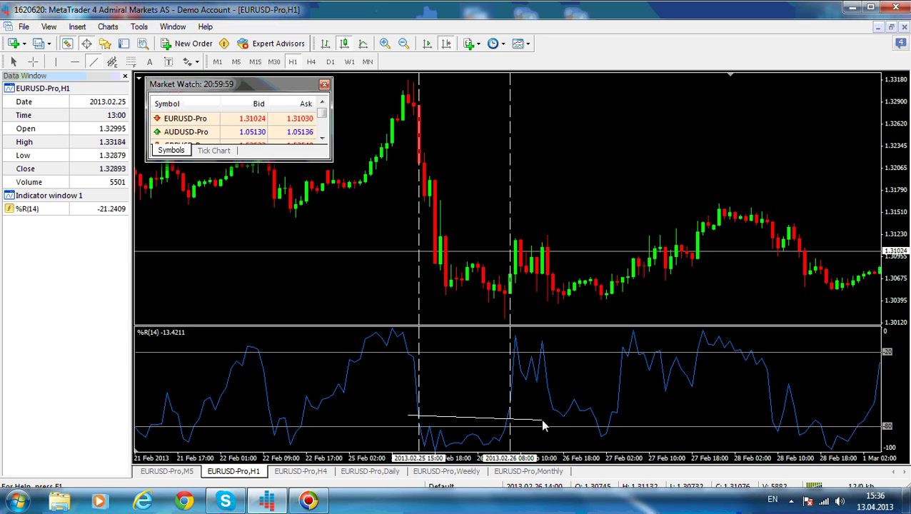
click(93, 61)
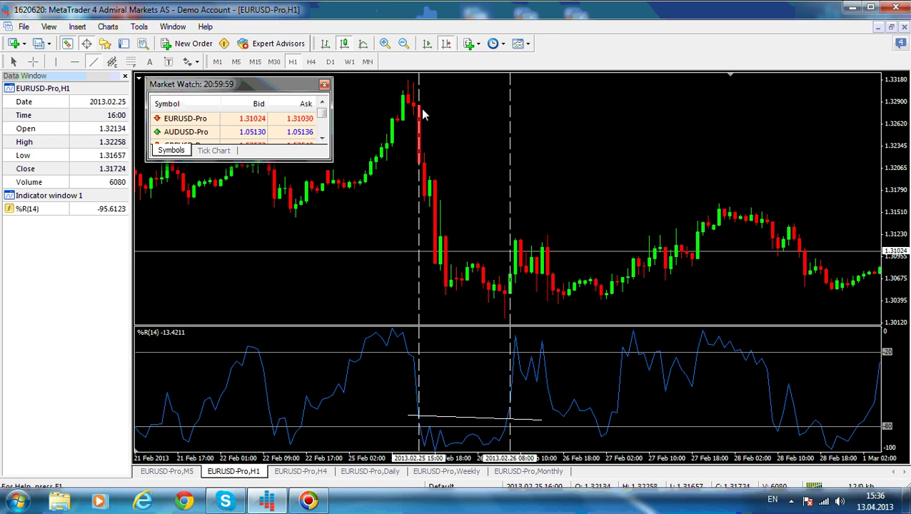
drag(414, 93, 483, 223)
drag(498, 255, 521, 298)
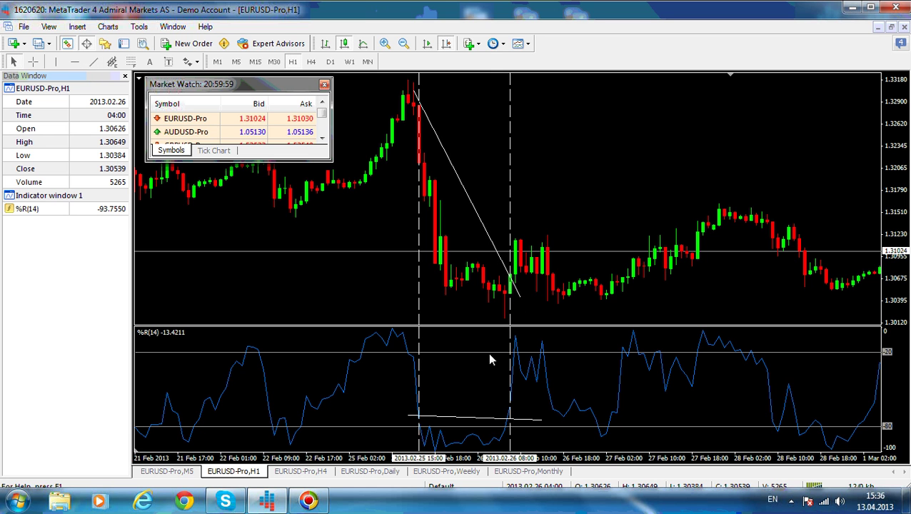